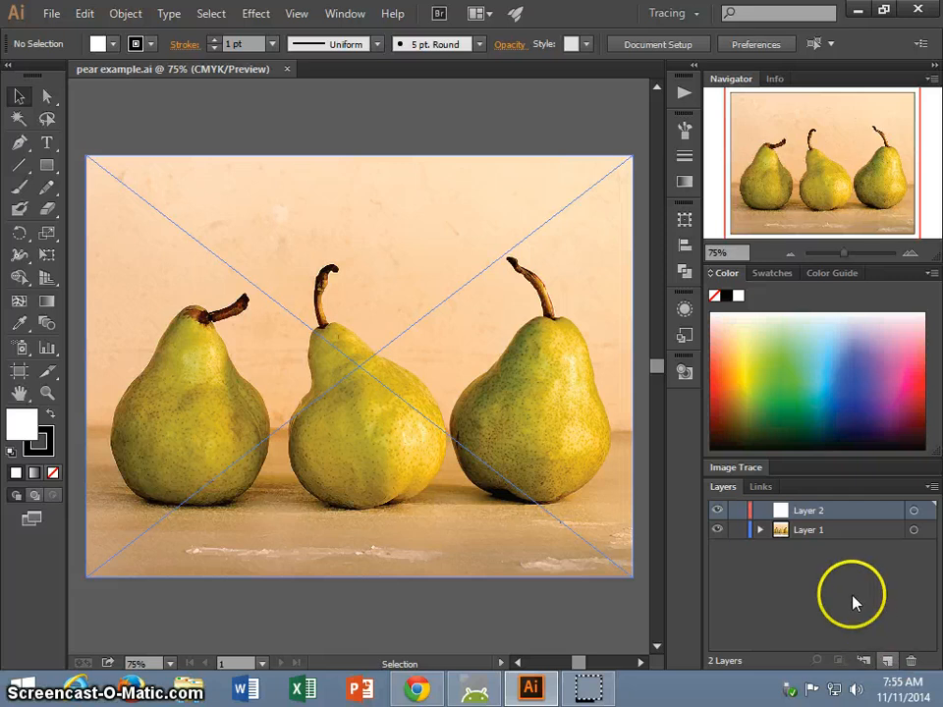
- Lock Layer 1, which holds the pear photo, leaving Layer 2 as the active drawing layer
click(738, 530)
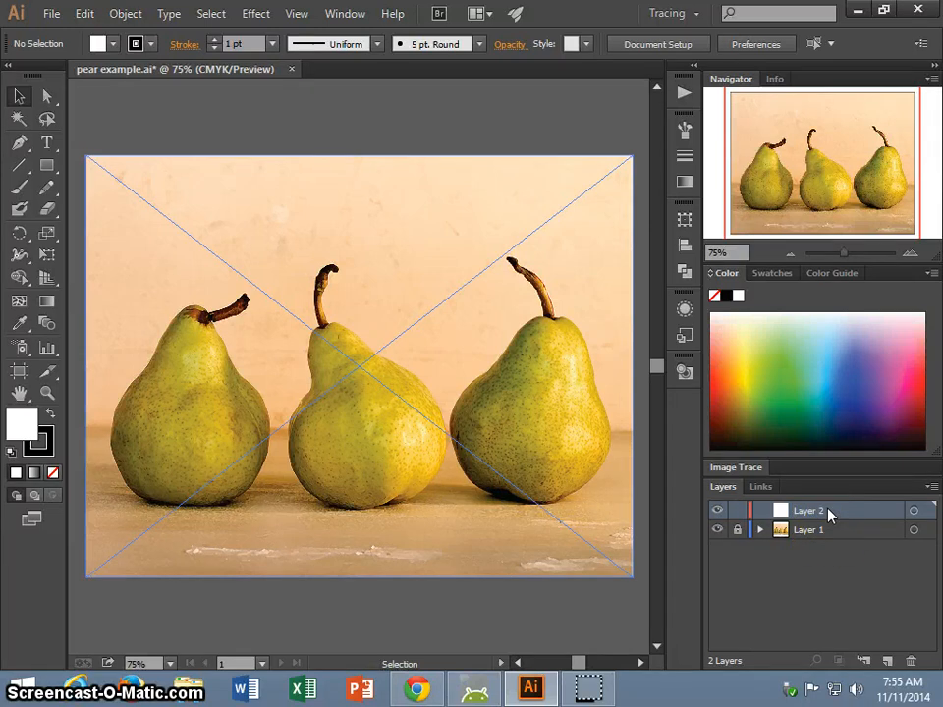
drag(825, 516, 811, 538)
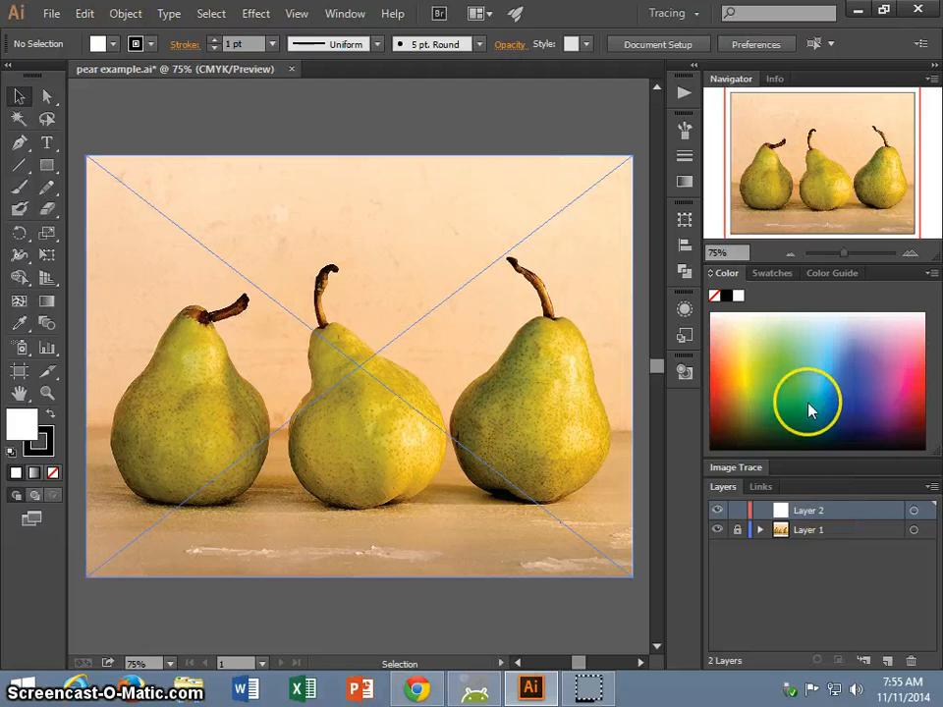
- Draw an ellipse on Layer 2 covering the round lower body of the middle pear
click(47, 166)
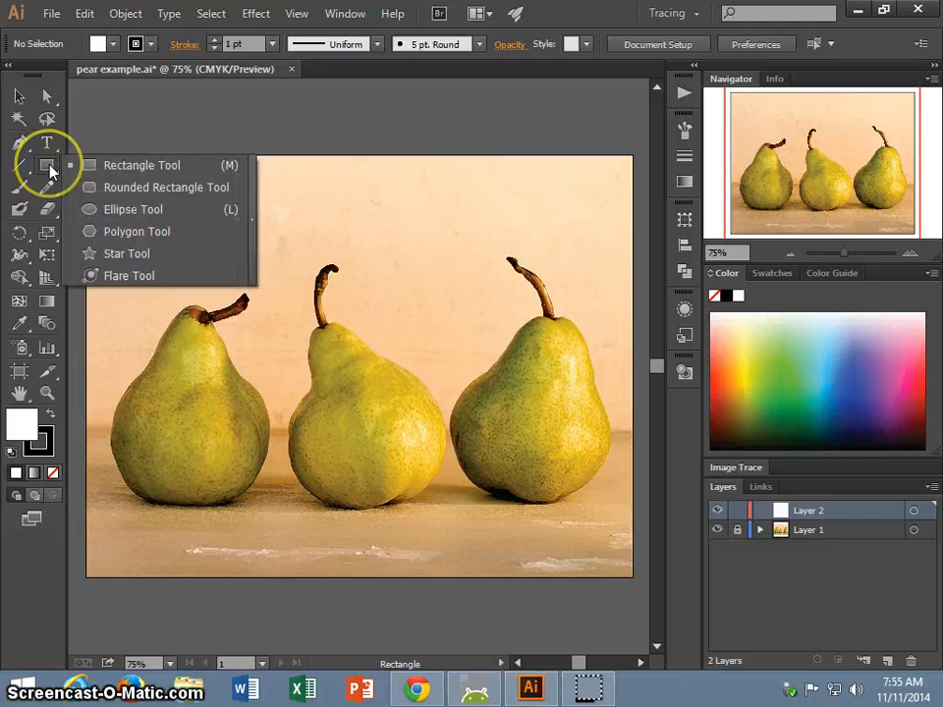
click(122, 211)
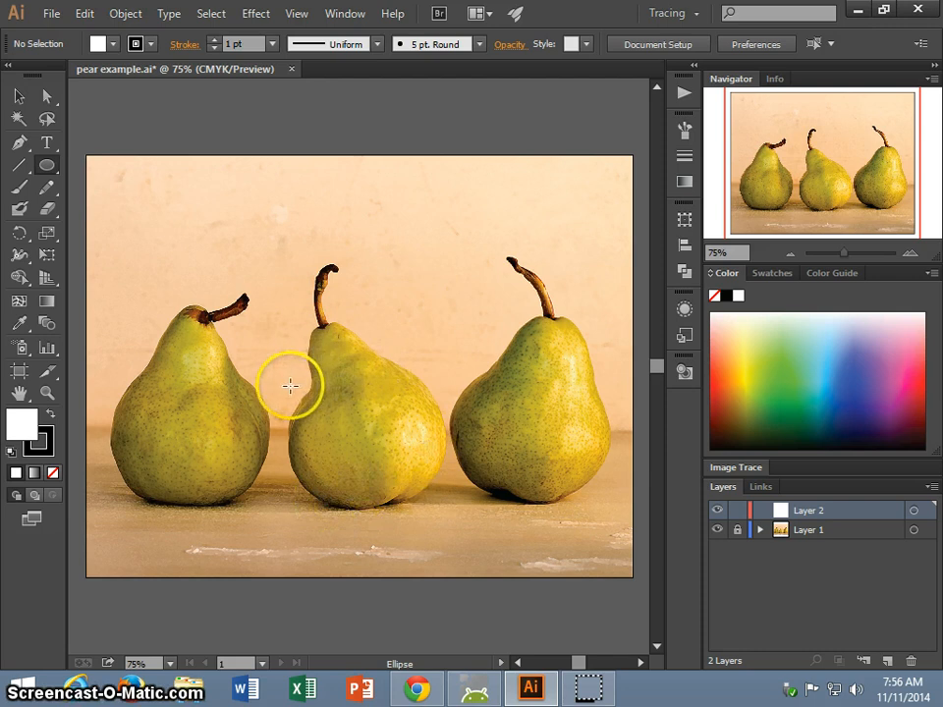
drag(291, 371, 440, 506)
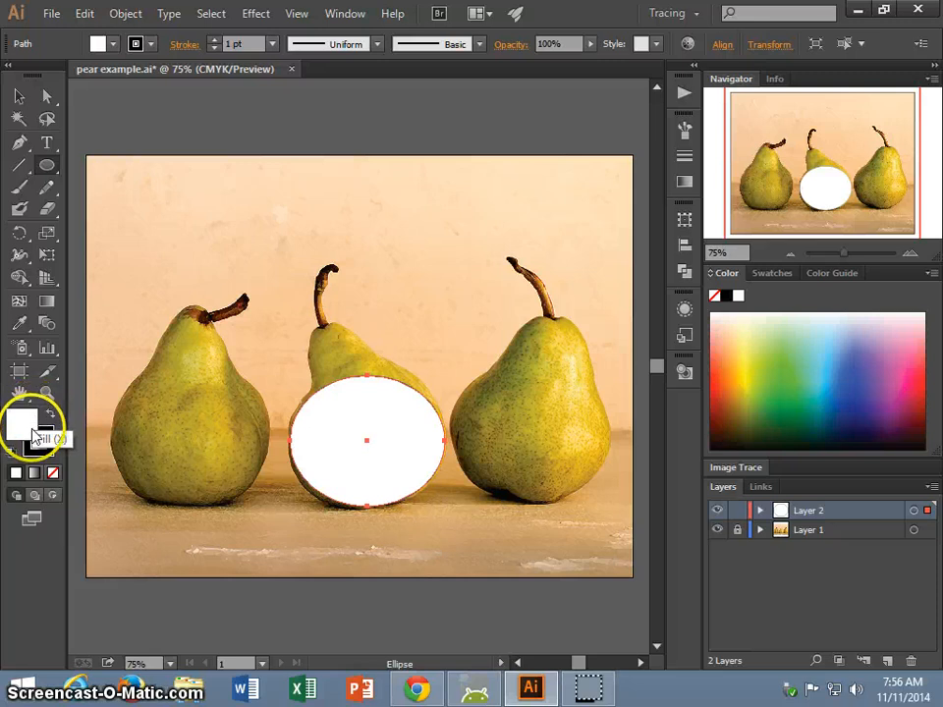
- Remove the ellipse's fill and give it a 1 pt purple stroke with colour 5B356D
click(54, 474)
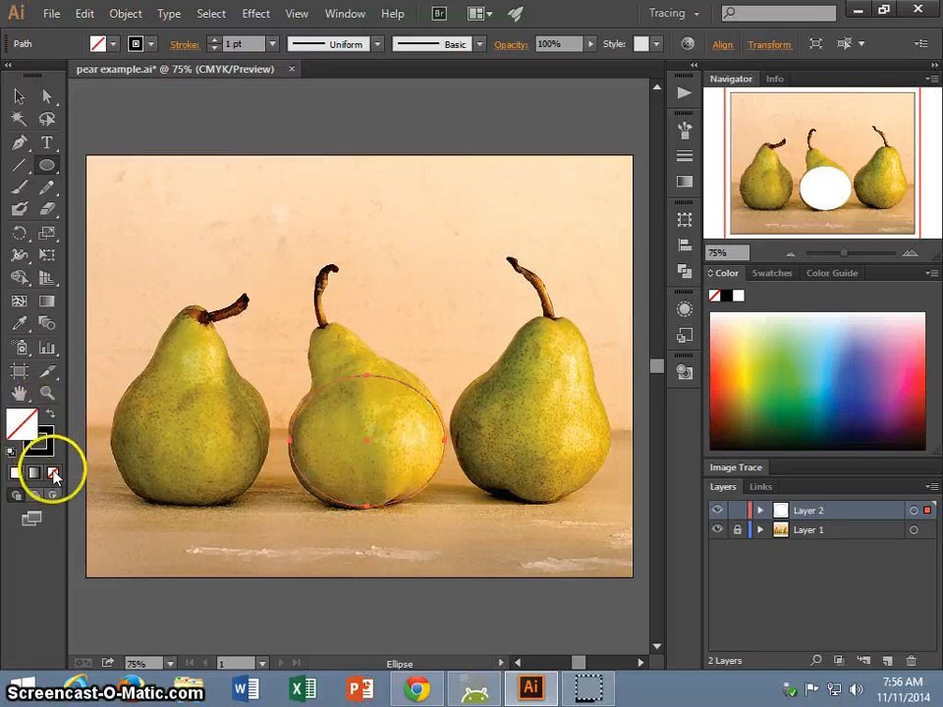
click(44, 444)
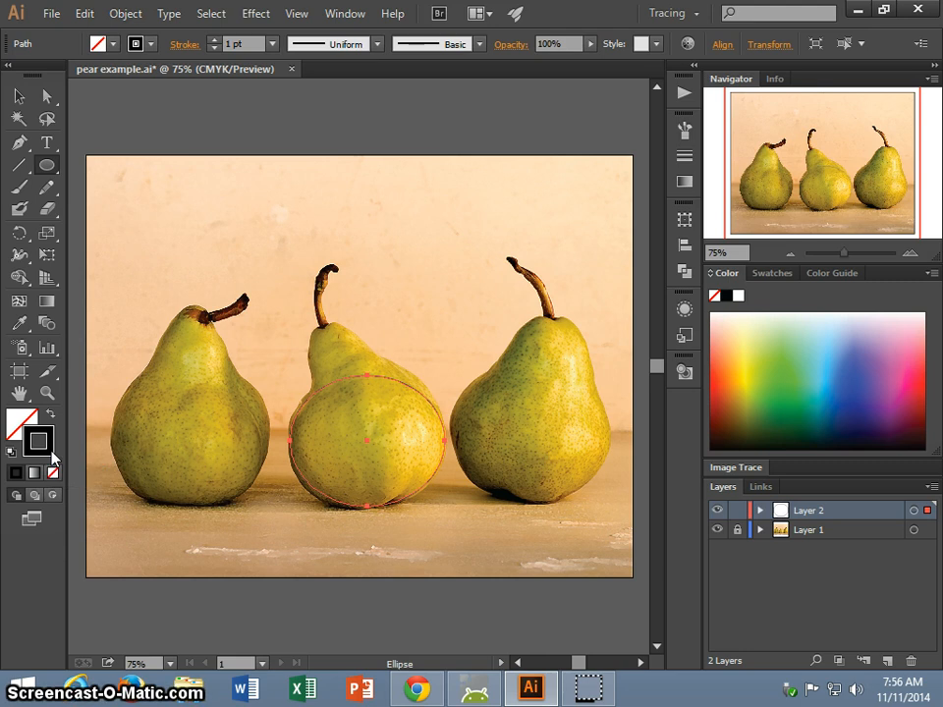
double_click(49, 452)
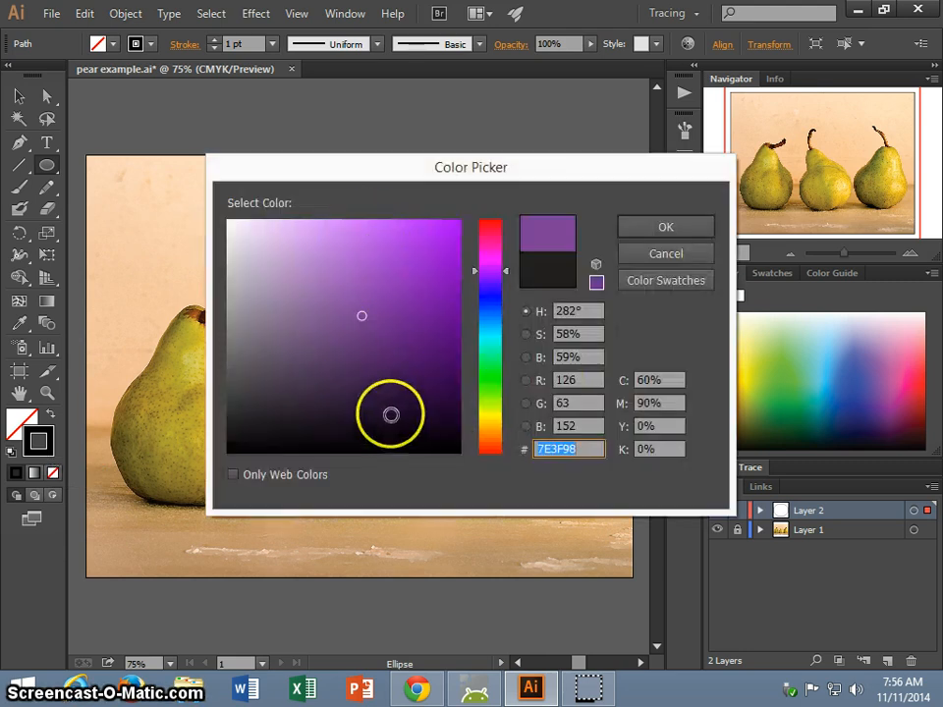
click(384, 377)
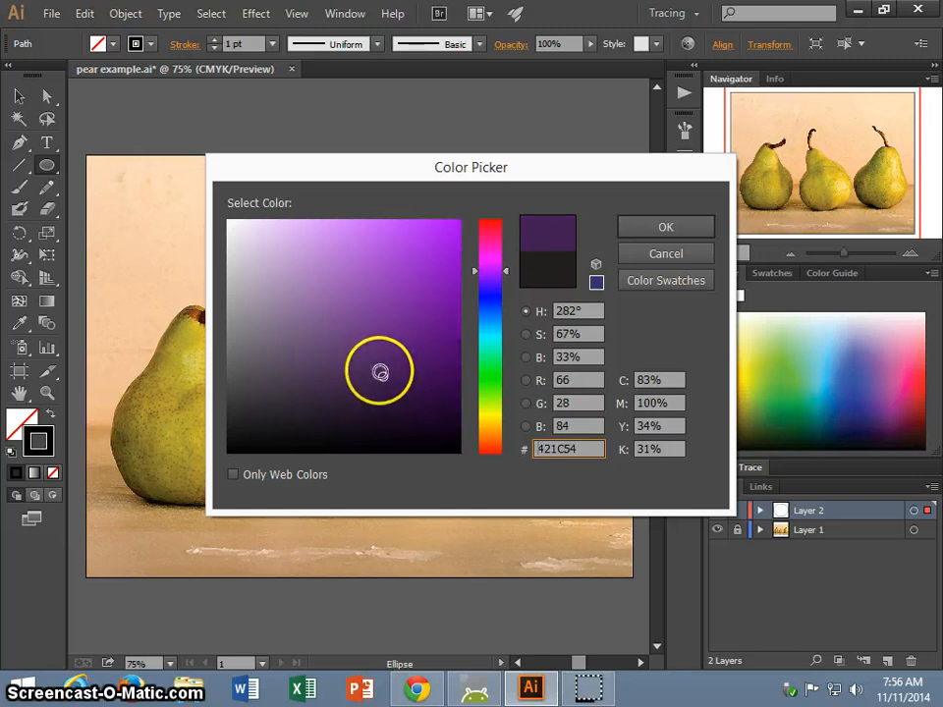
click(316, 336)
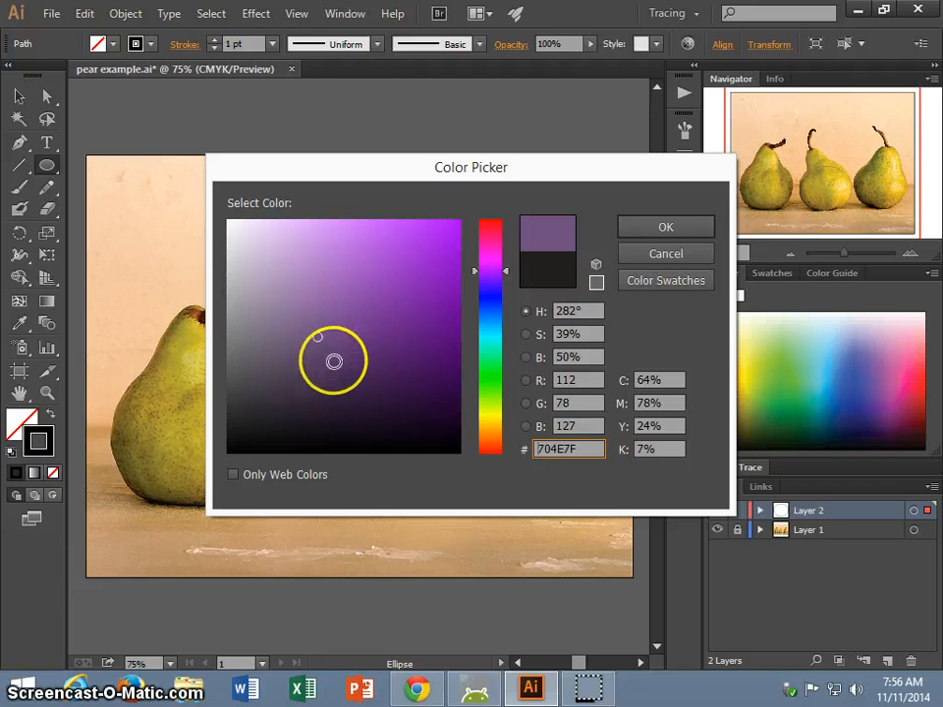
click(346, 365)
click(347, 354)
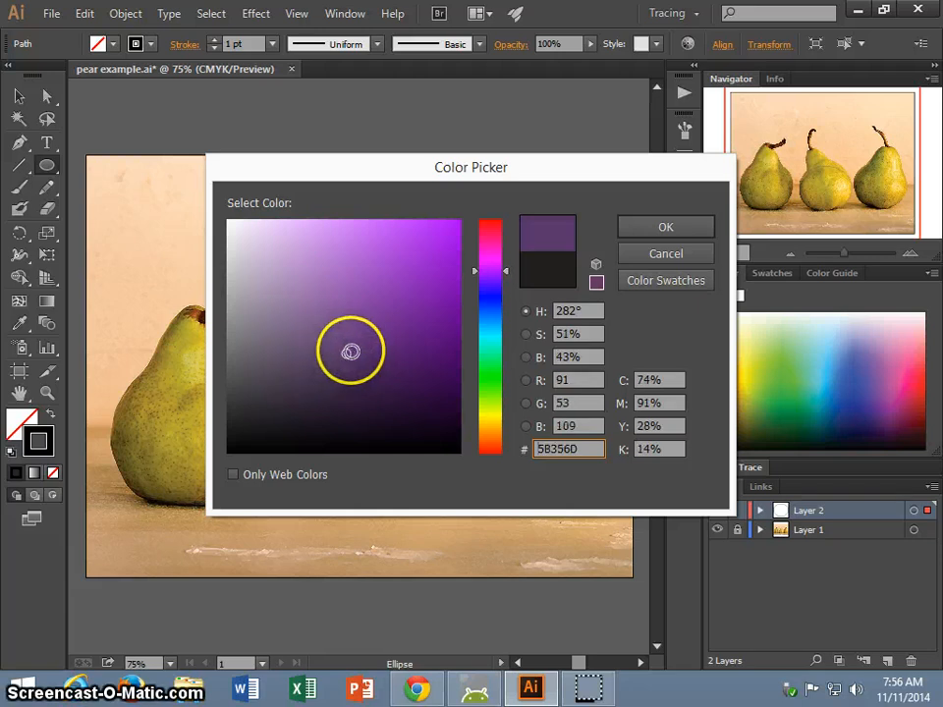
click(693, 226)
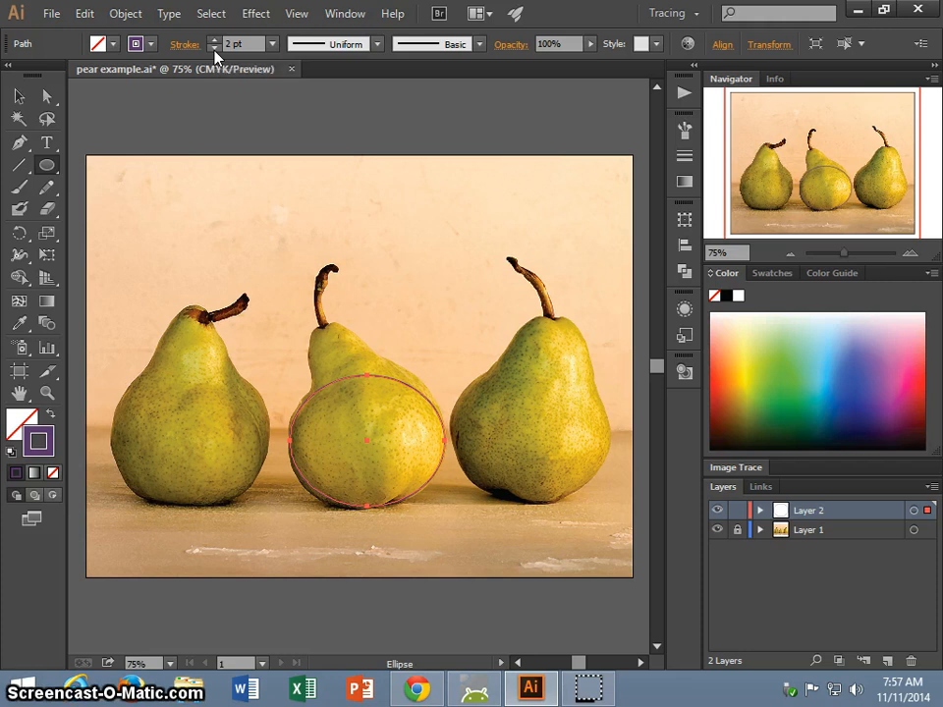
click(214, 49)
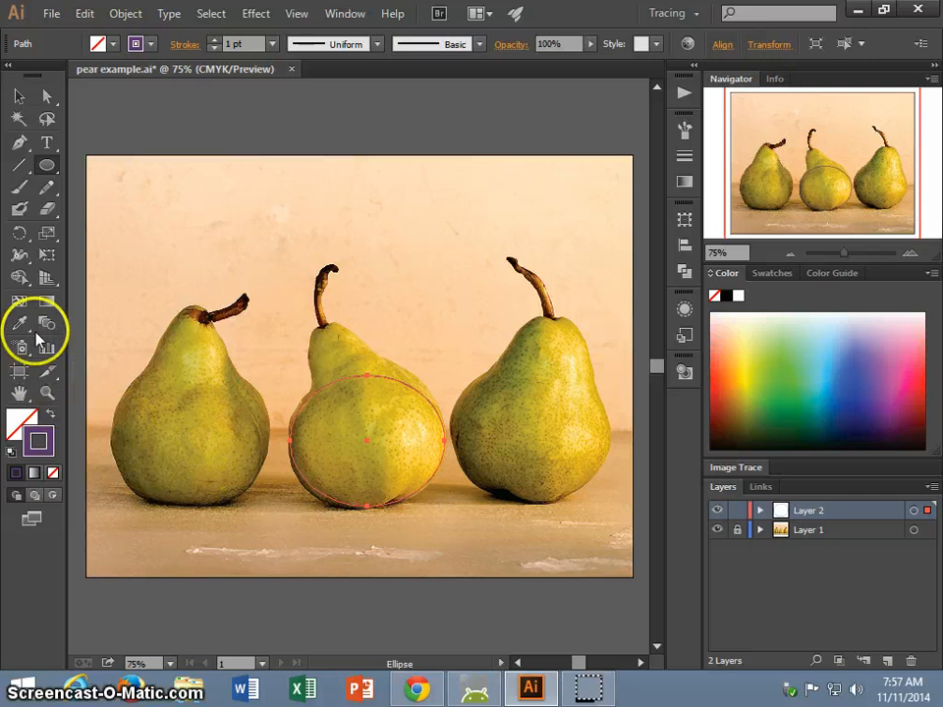
- Draw a second, smaller ellipse over the neck of the middle pear, overlapping the first, and leave nothing selected
ctrl+click(98, 192)
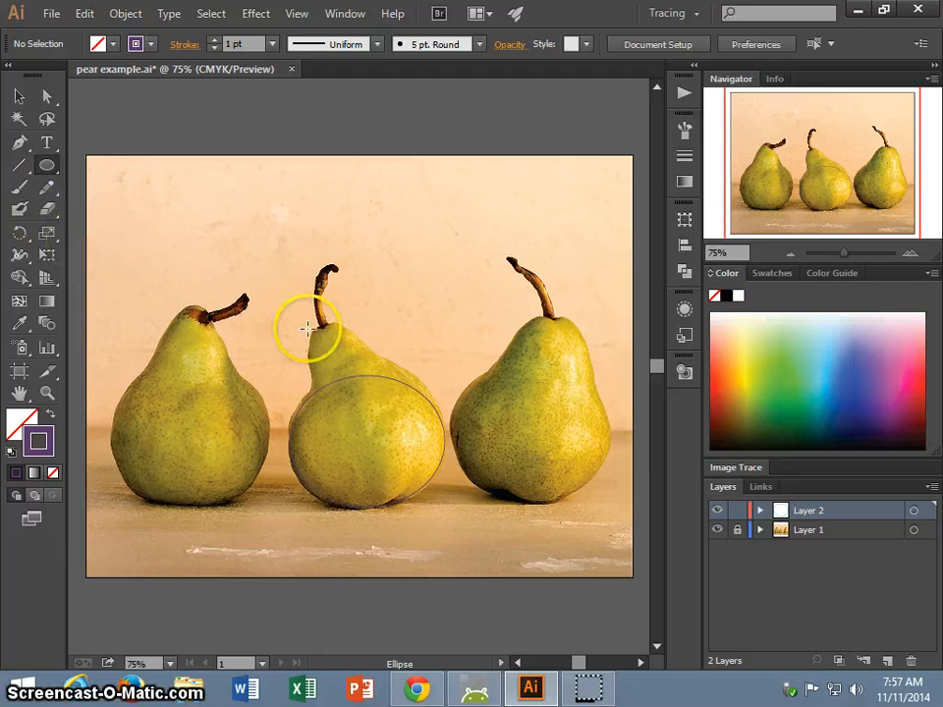
drag(311, 327, 367, 406)
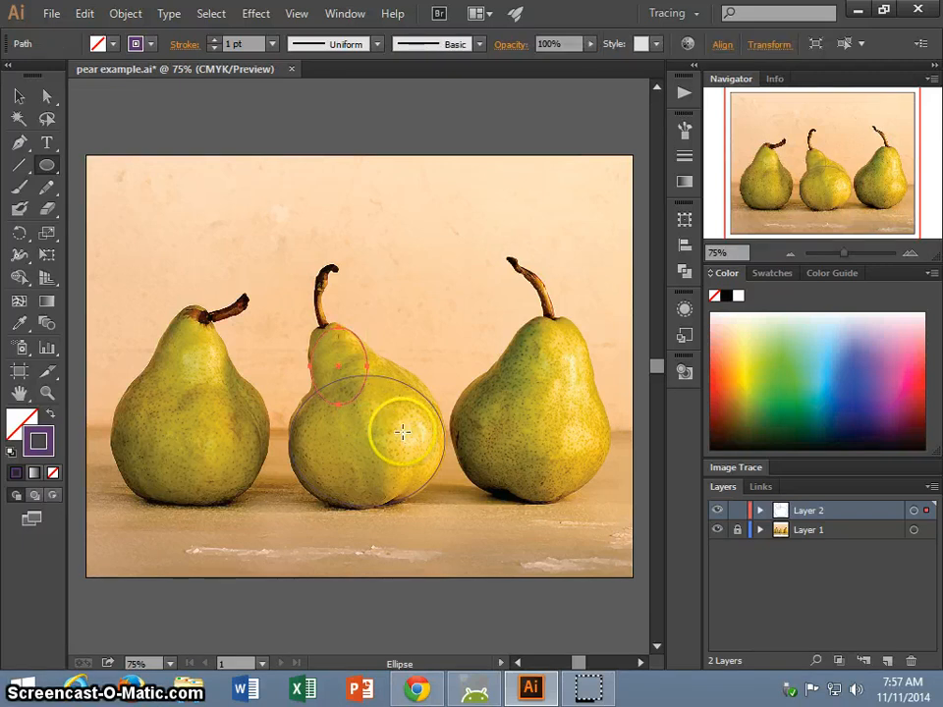
key(ctrl+shift+a)
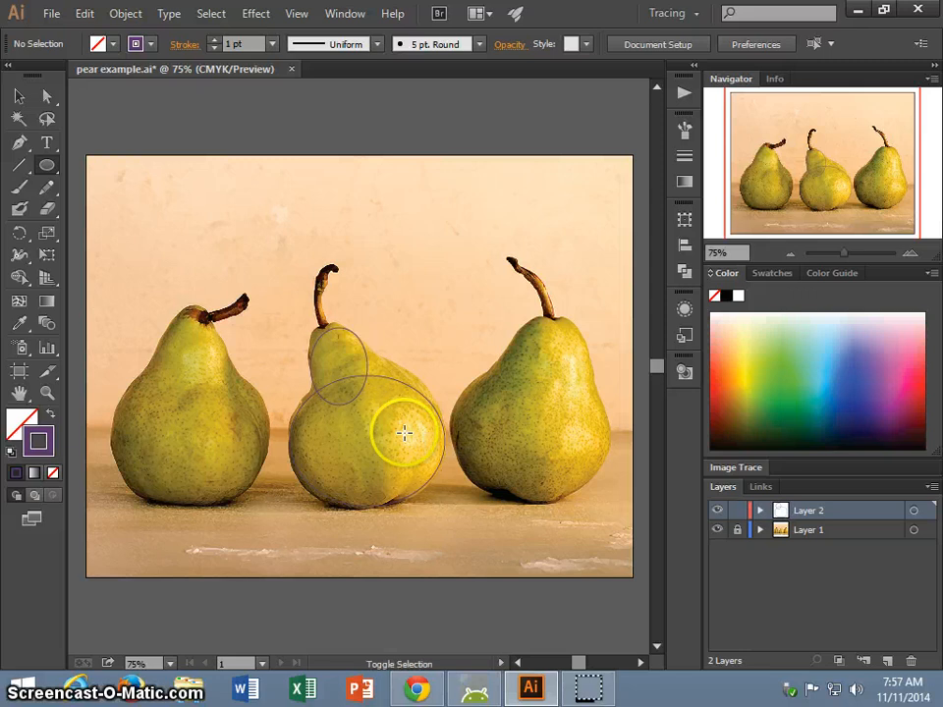
- Add extra anchor points along the outlines of both the small neck ellipse and the large body ellipse
click(27, 148)
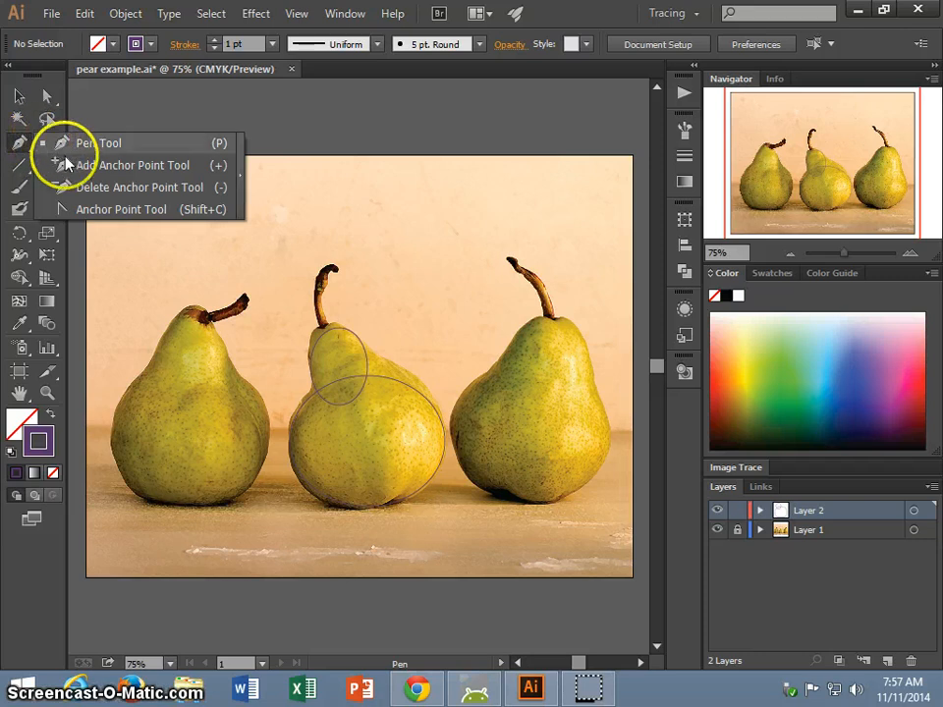
click(230, 166)
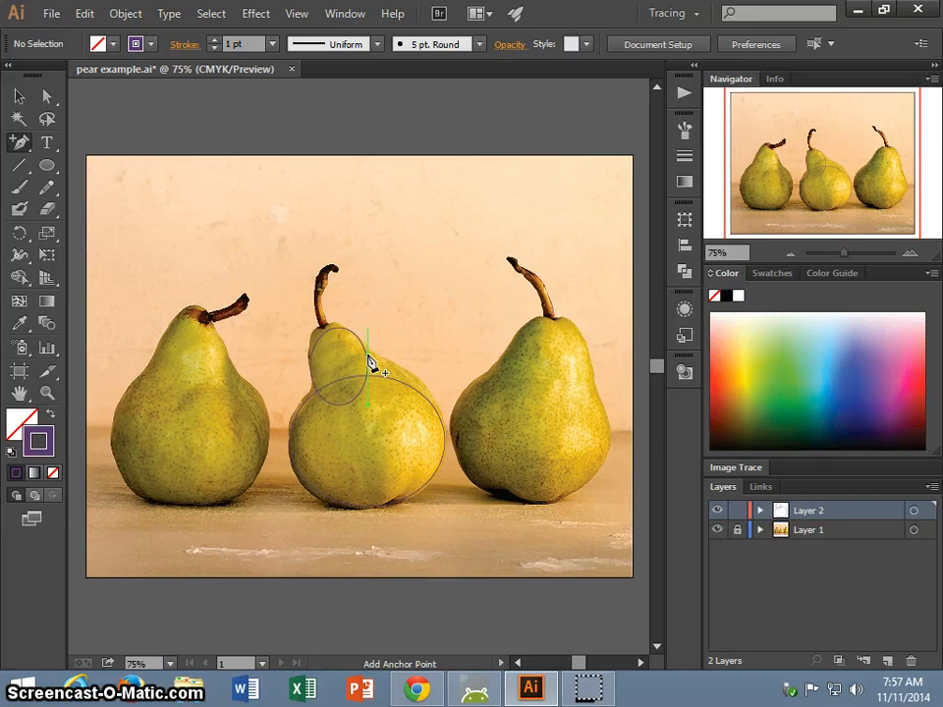
click(370, 362)
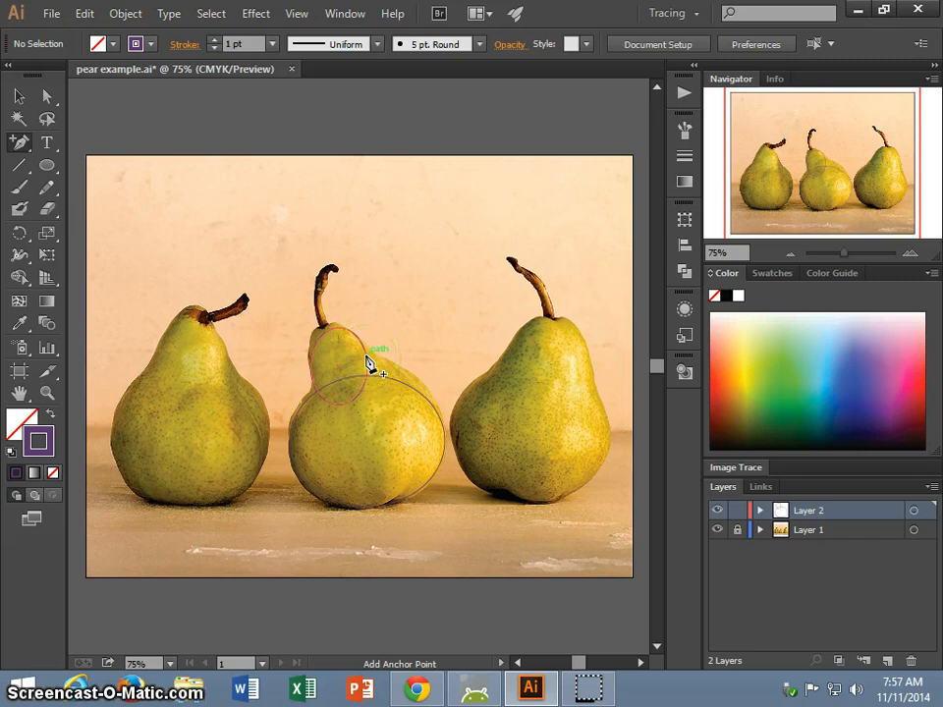
click(368, 362)
click(315, 347)
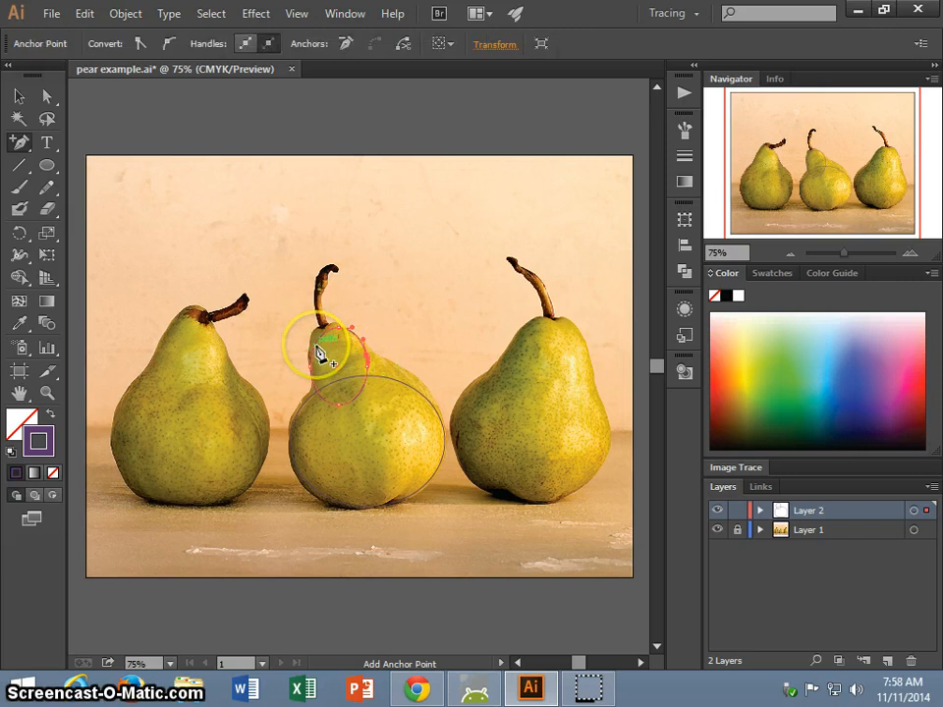
click(316, 347)
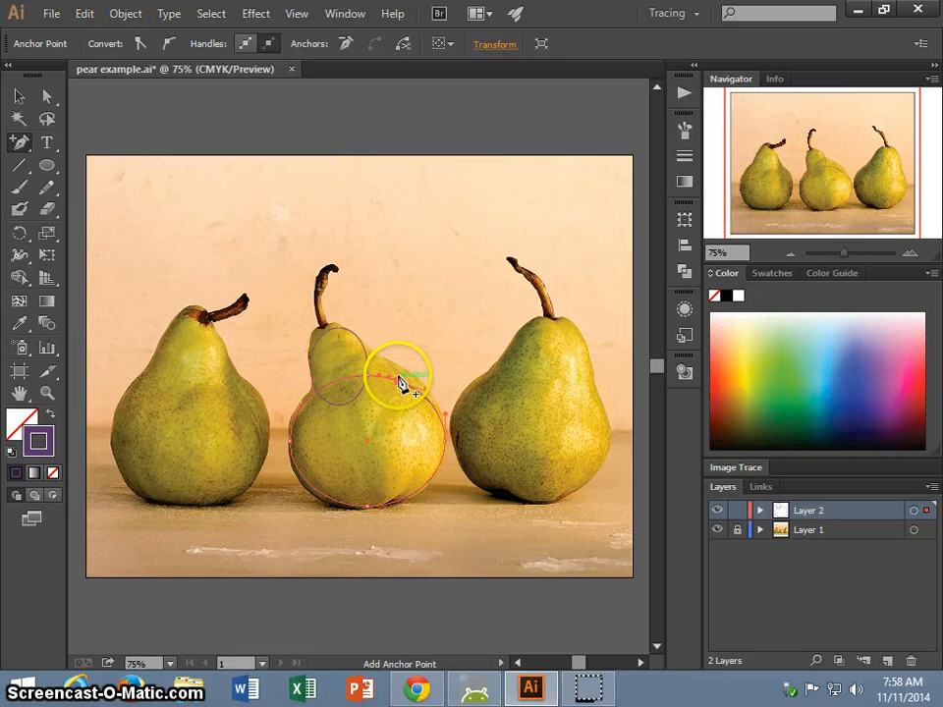
click(435, 415)
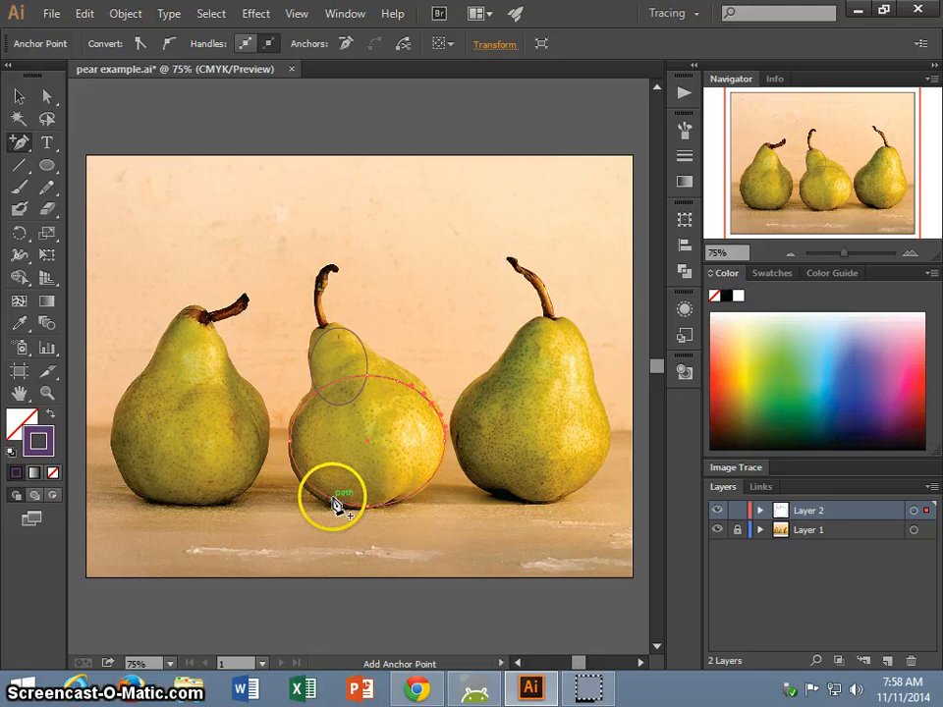
click(432, 472)
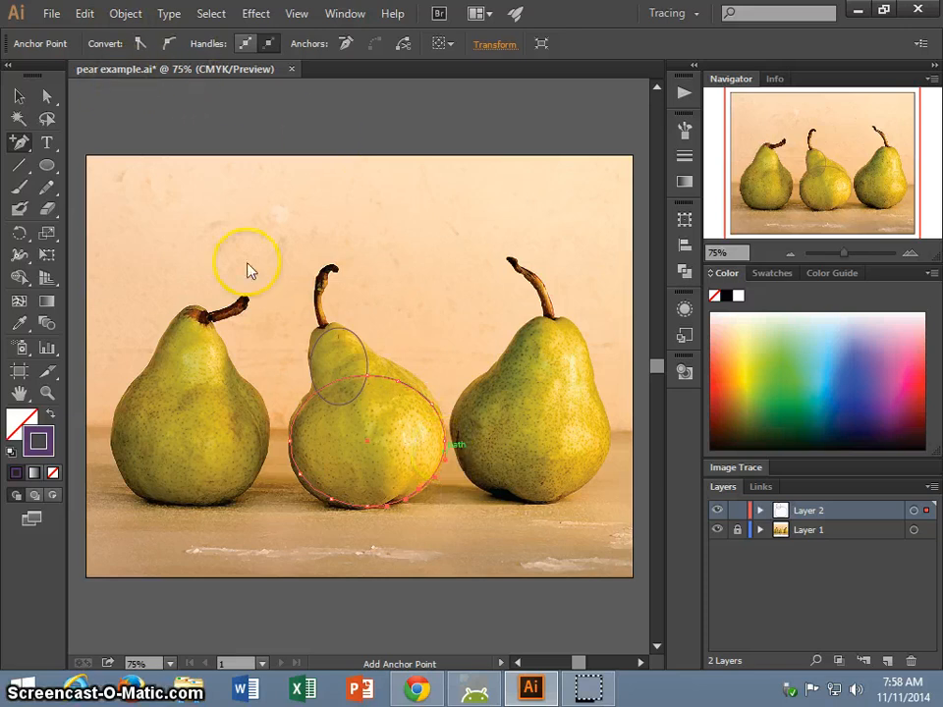
- Move the large ellipse's upper-right anchor point outward to the middle pear's shoulder with the Direct Selection tool
click(51, 98)
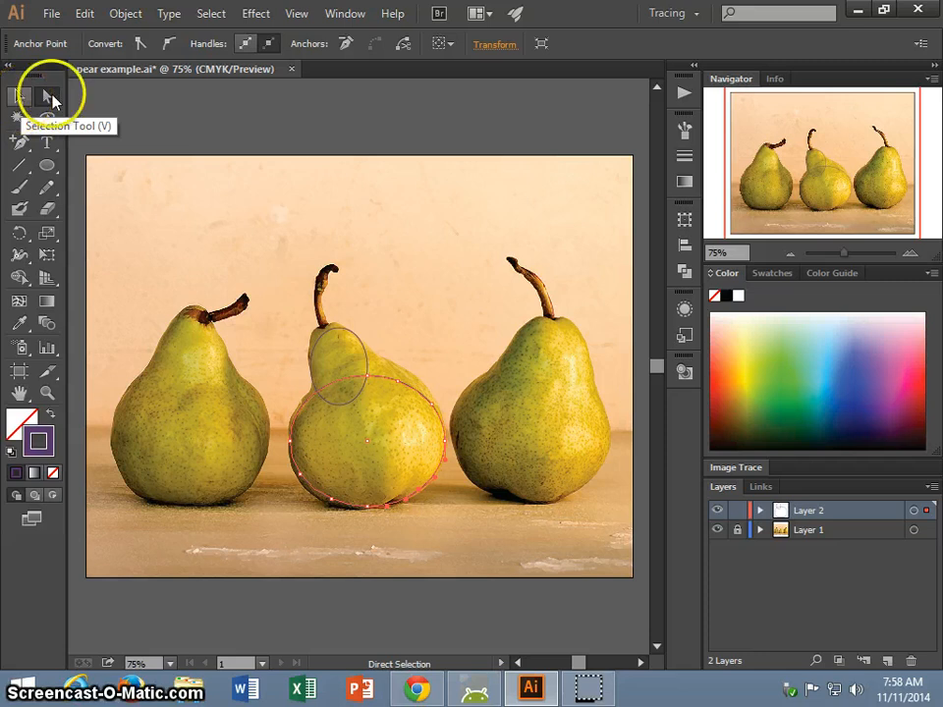
click(51, 98)
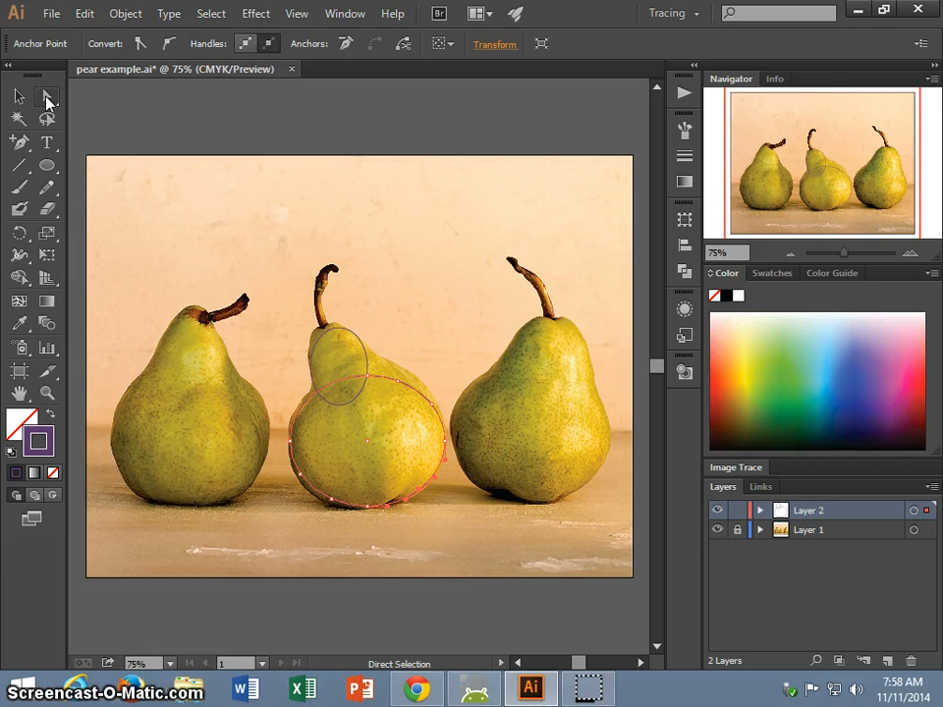
click(47, 99)
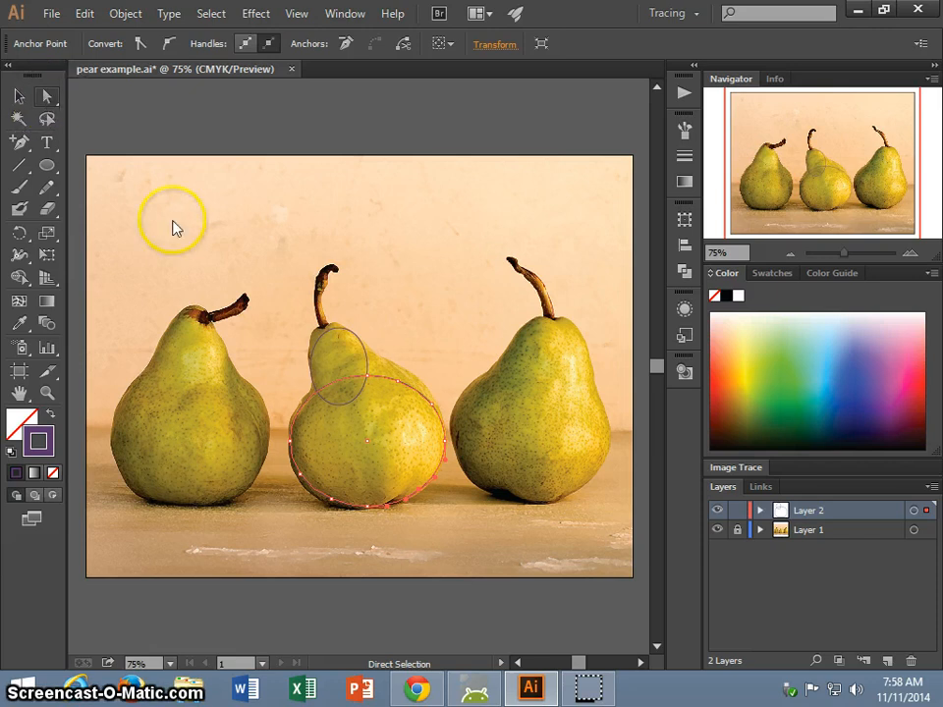
drag(400, 387, 438, 396)
- Adjust the anchor points and handles on the large ellipse's right and lower-right side to follow the pear's edge
drag(419, 494, 420, 497)
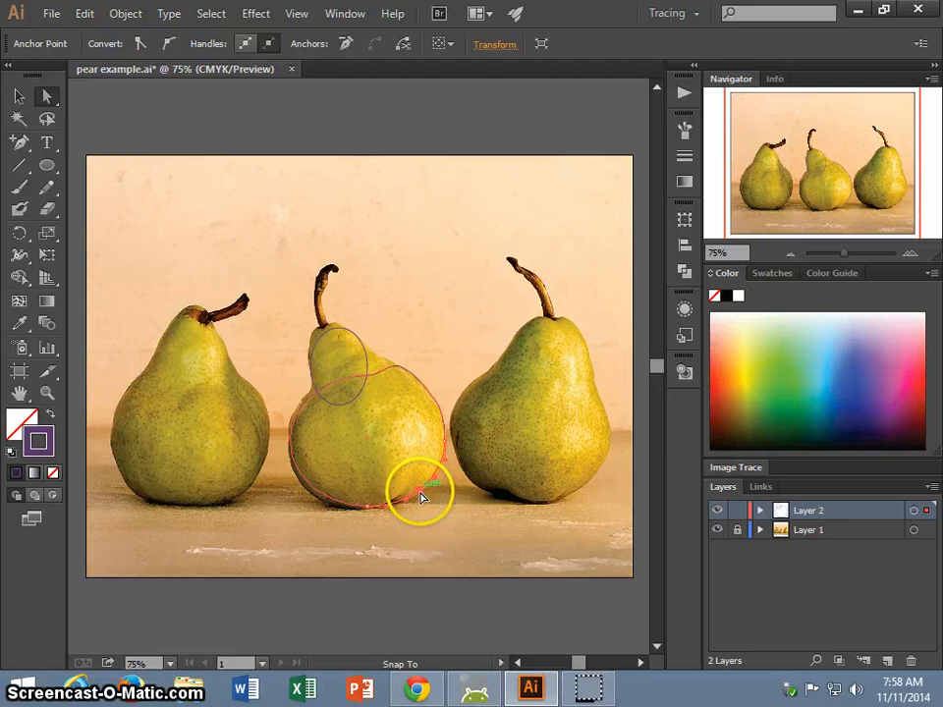
key(ctrl+equal)
key(ctrl+equal)
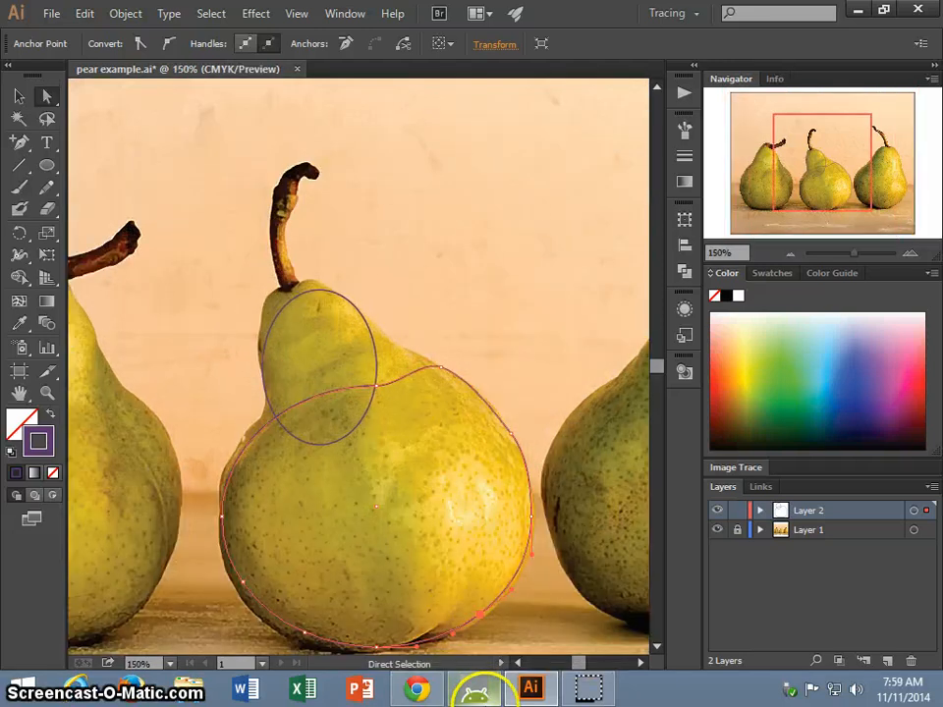
scroll(585, 698, down, 4)
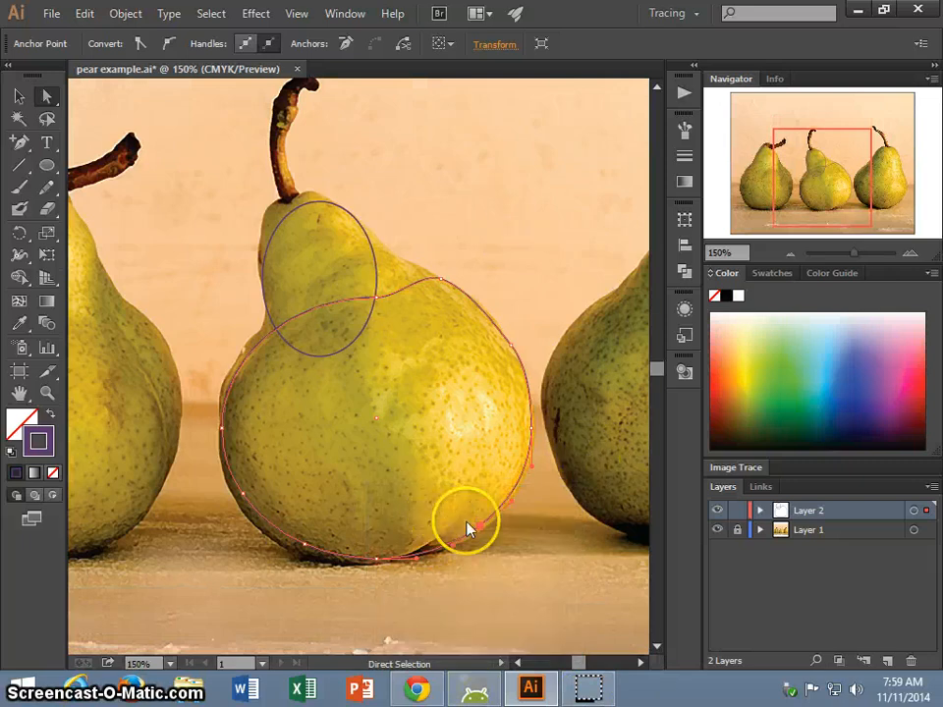
scroll(470, 532, down, 5)
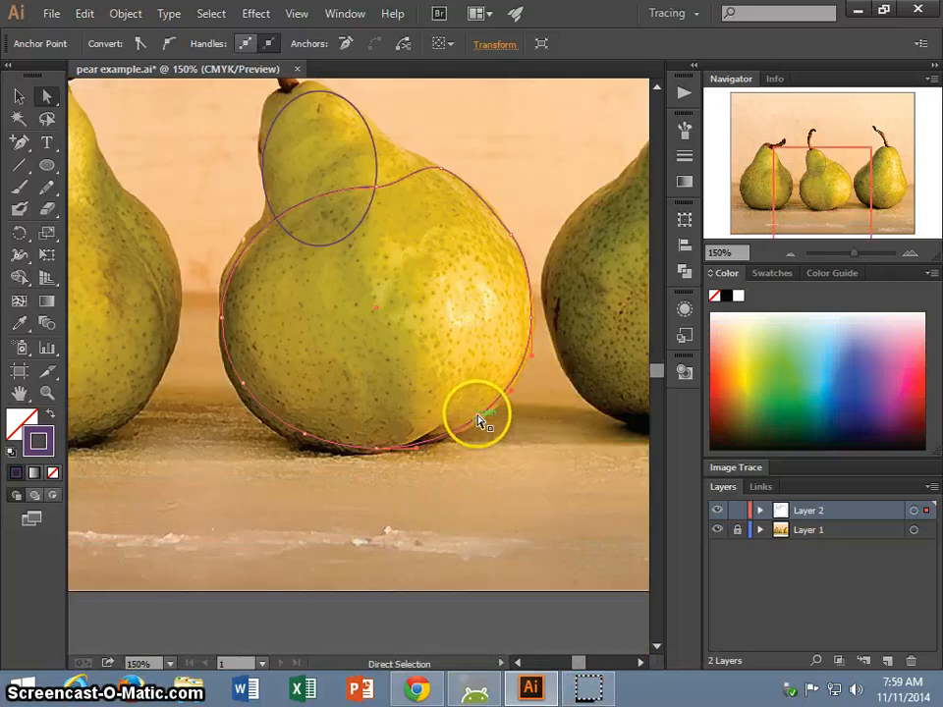
drag(478, 420, 478, 429)
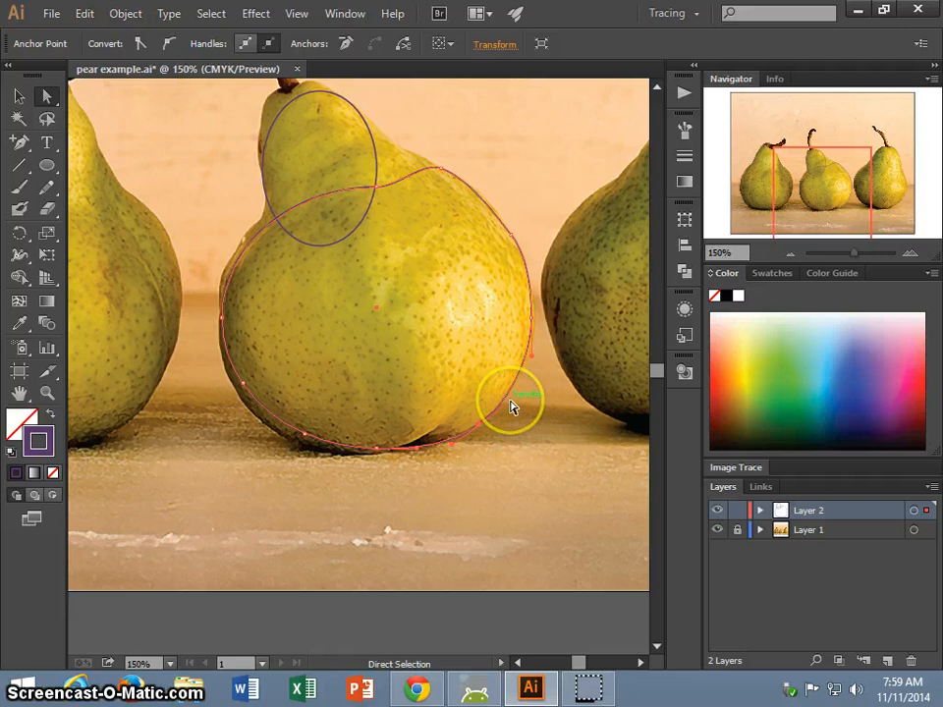
drag(511, 407, 529, 371)
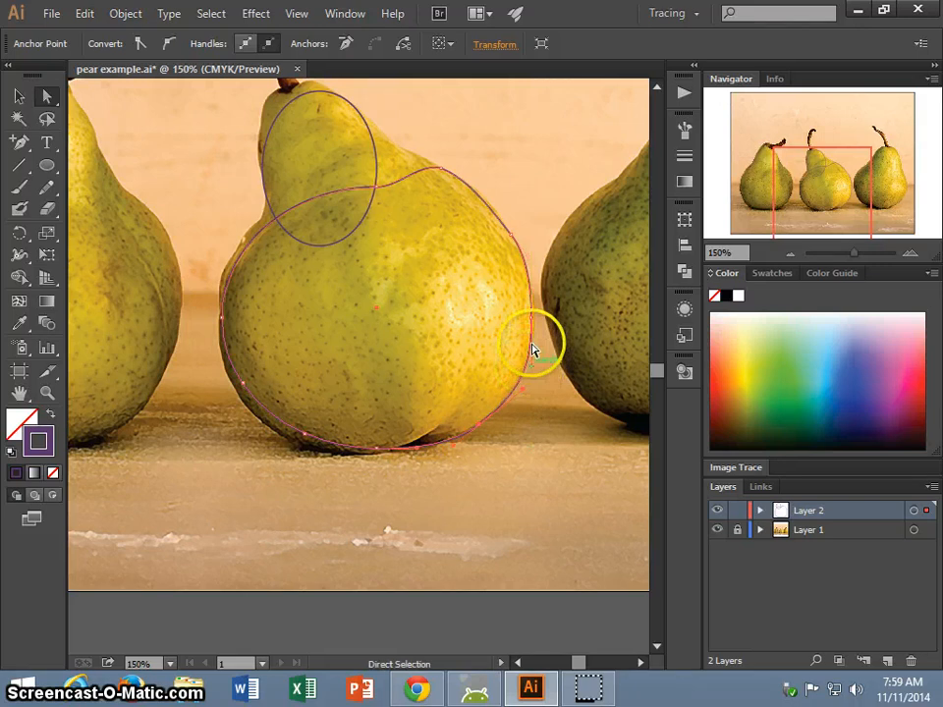
drag(532, 327, 536, 322)
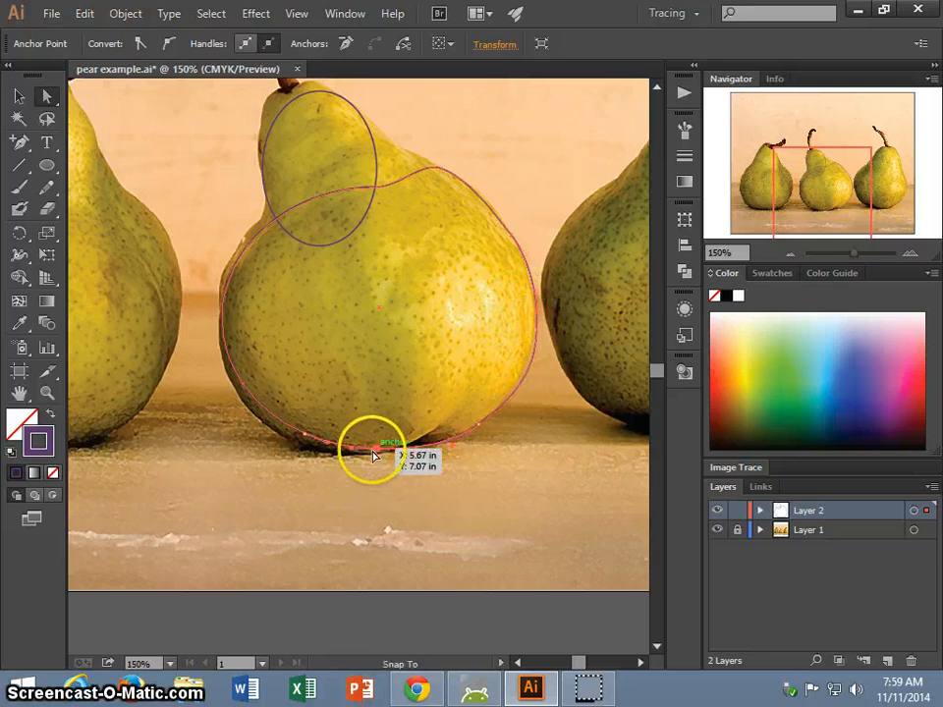
- Move the large ellipse's bottom, lower-left and left anchor points onto the pear's edge
drag(379, 452, 290, 437)
drag(243, 389, 236, 393)
drag(222, 324, 217, 321)
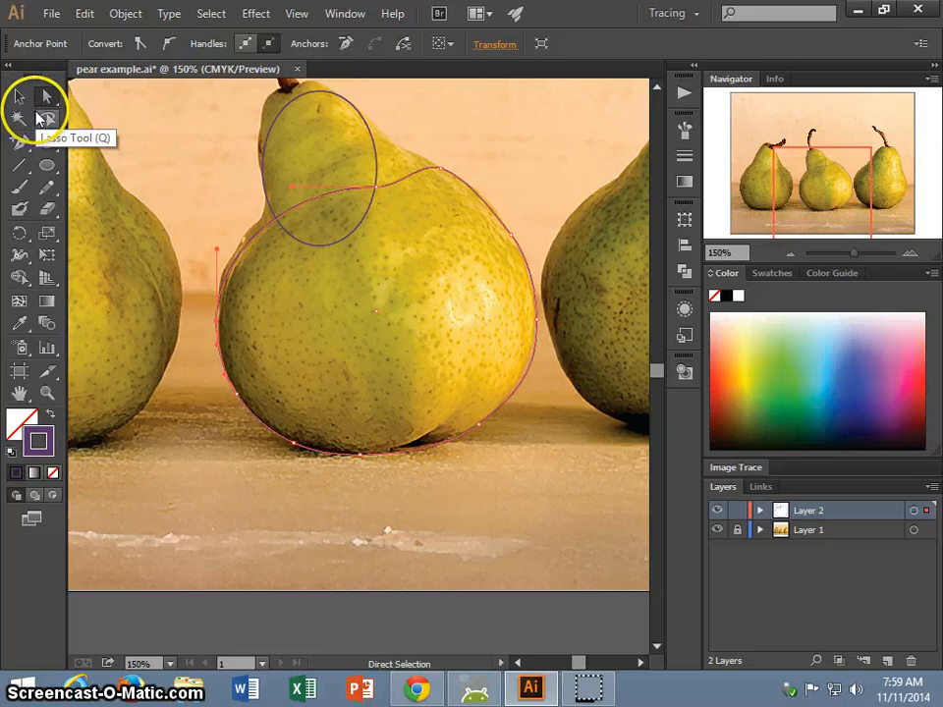
- Add an anchor point on the large ellipse's upper-left curve and reshape that side to follow the middle pear's edge
click(20, 141)
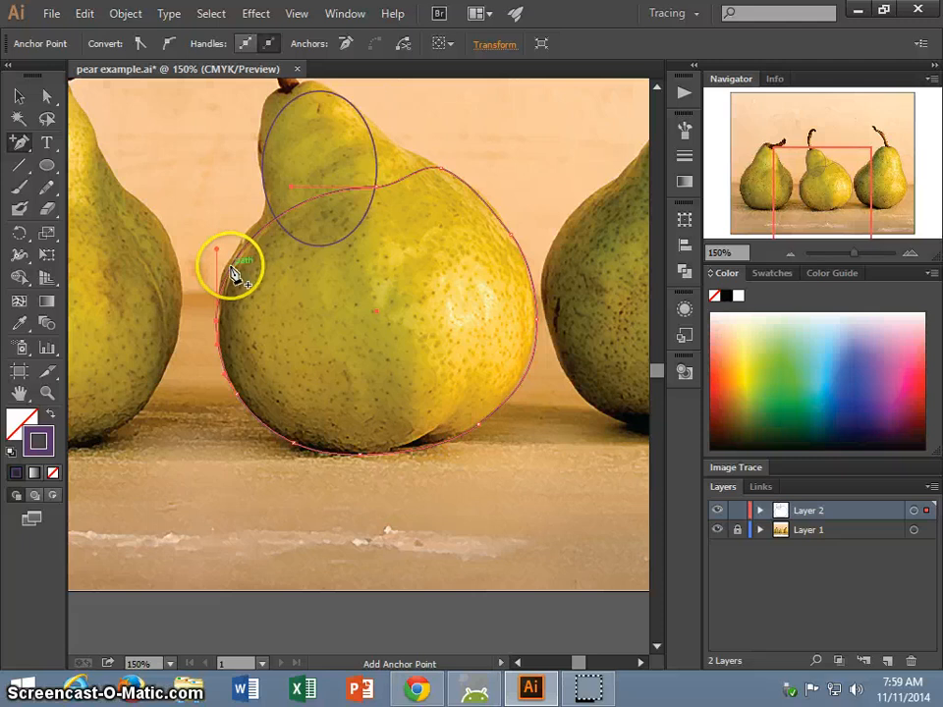
click(262, 228)
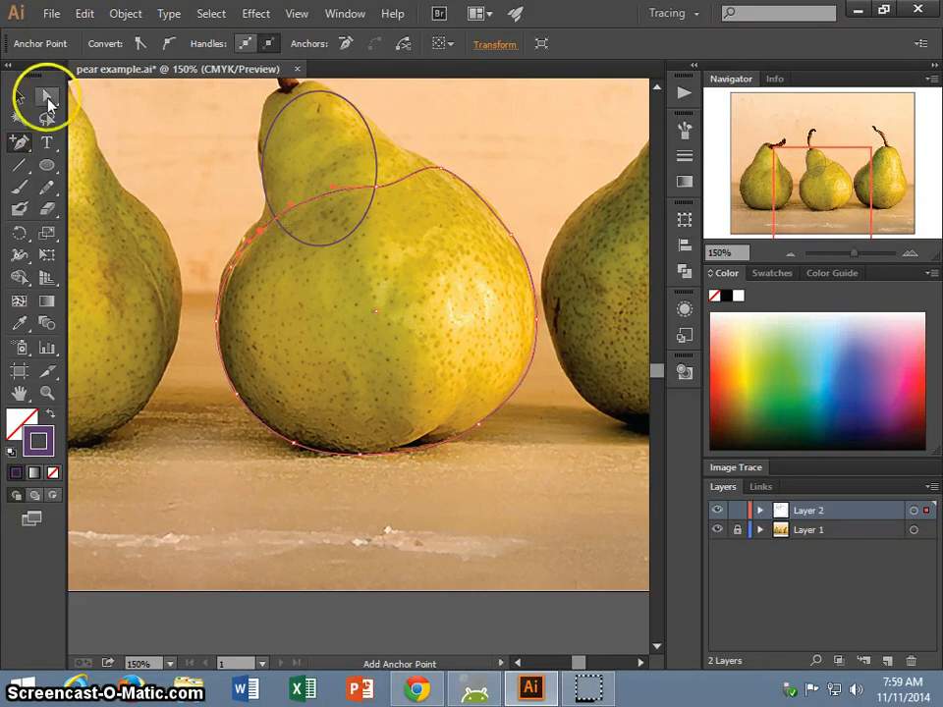
click(46, 96)
drag(261, 237, 232, 316)
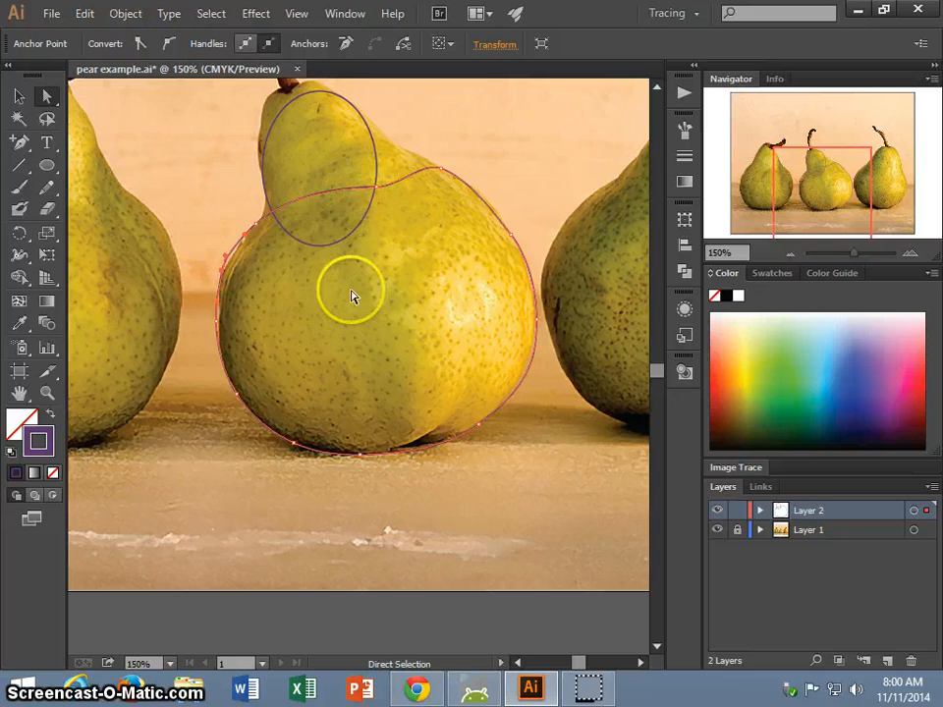
- Move the neck ellipse's right and upper-right anchor points out to the pear's shoulder and the sloping edge above it
scroll(315, 186, up, 3)
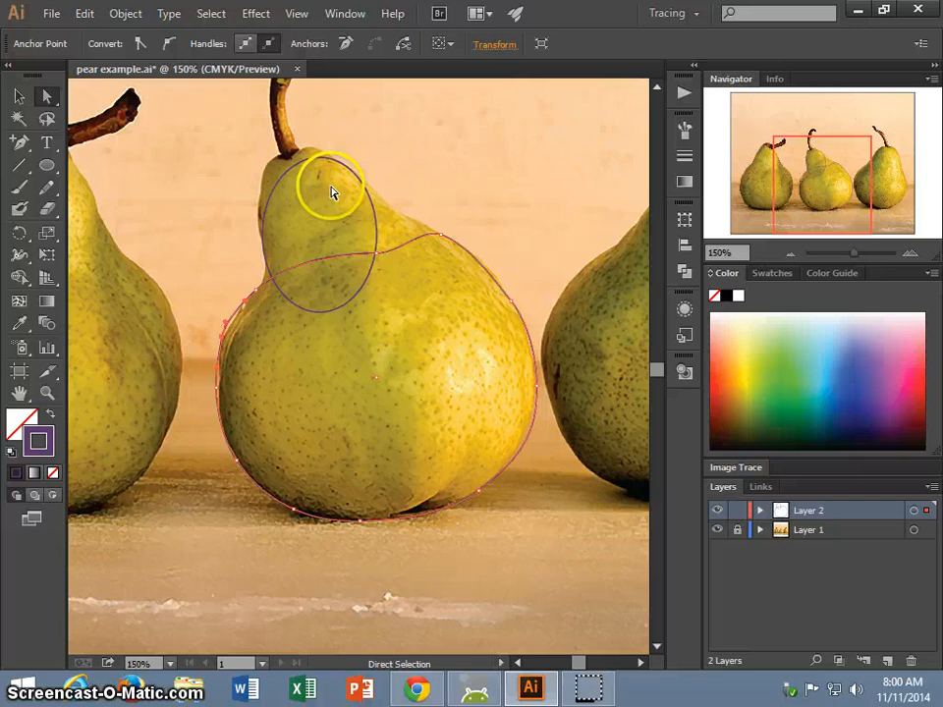
key(ctrl)
ctrl+click(381, 210)
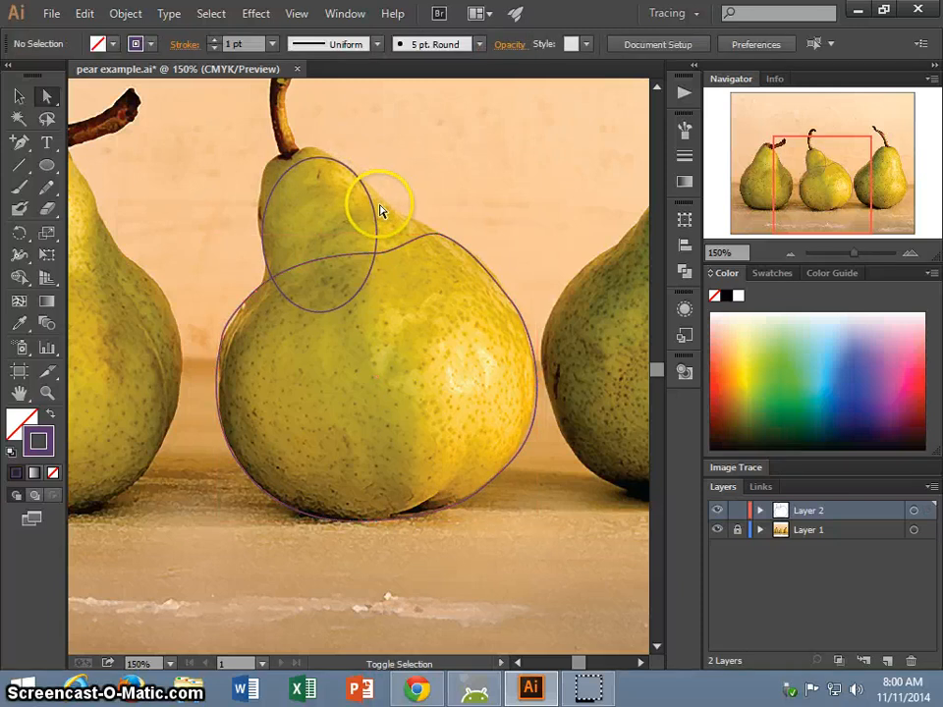
click(374, 205)
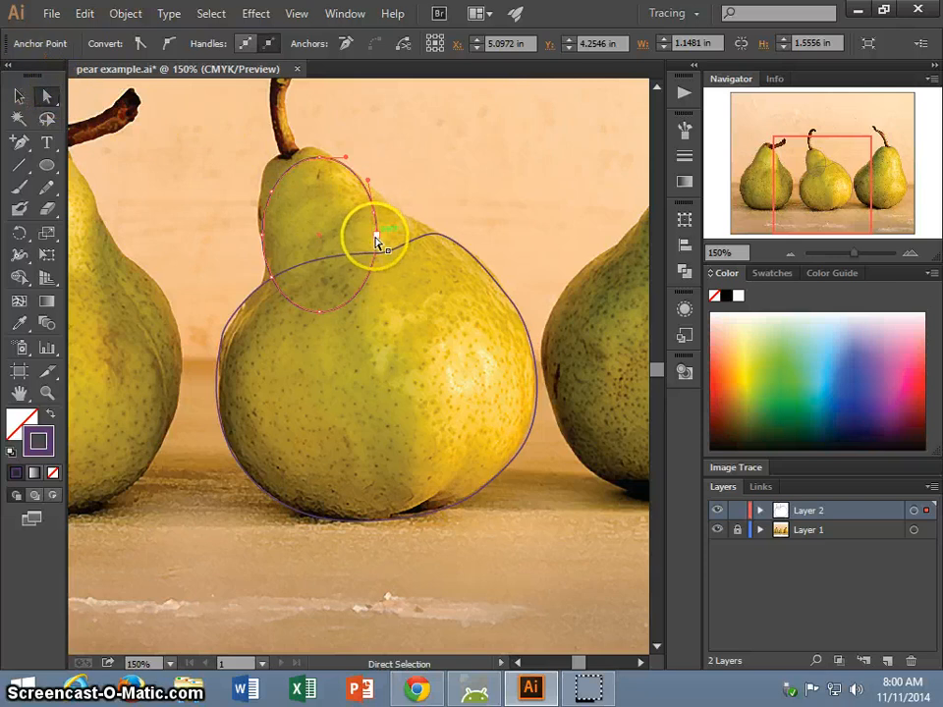
drag(374, 237, 433, 234)
drag(379, 212, 387, 209)
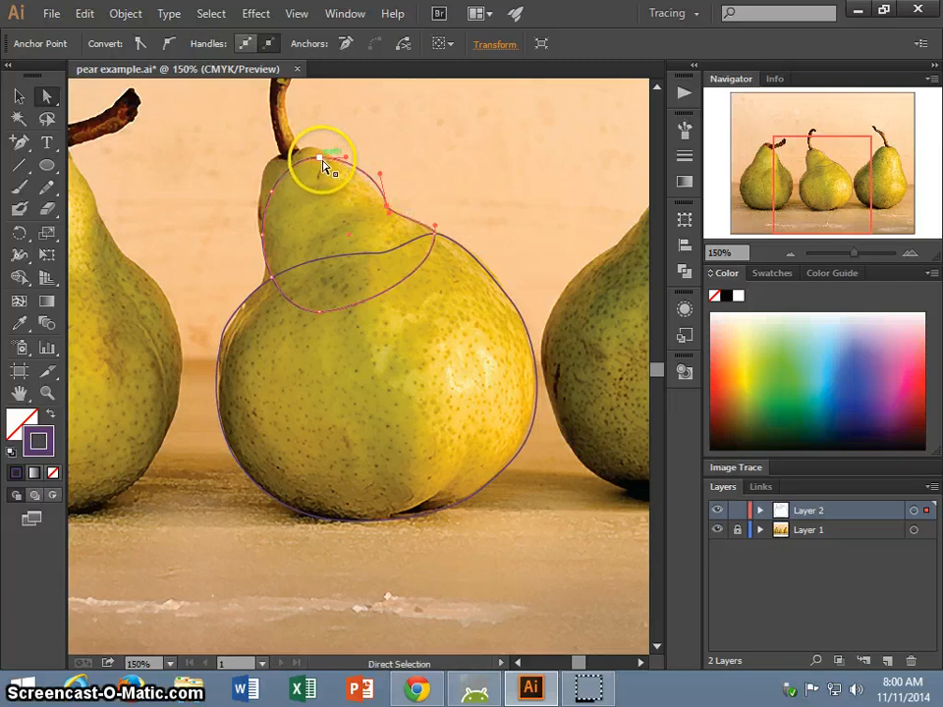
- Fit the neck ellipse's top and left-side anchor points and handles to the pear's neck, down to where it meets the body outline
drag(319, 165, 308, 153)
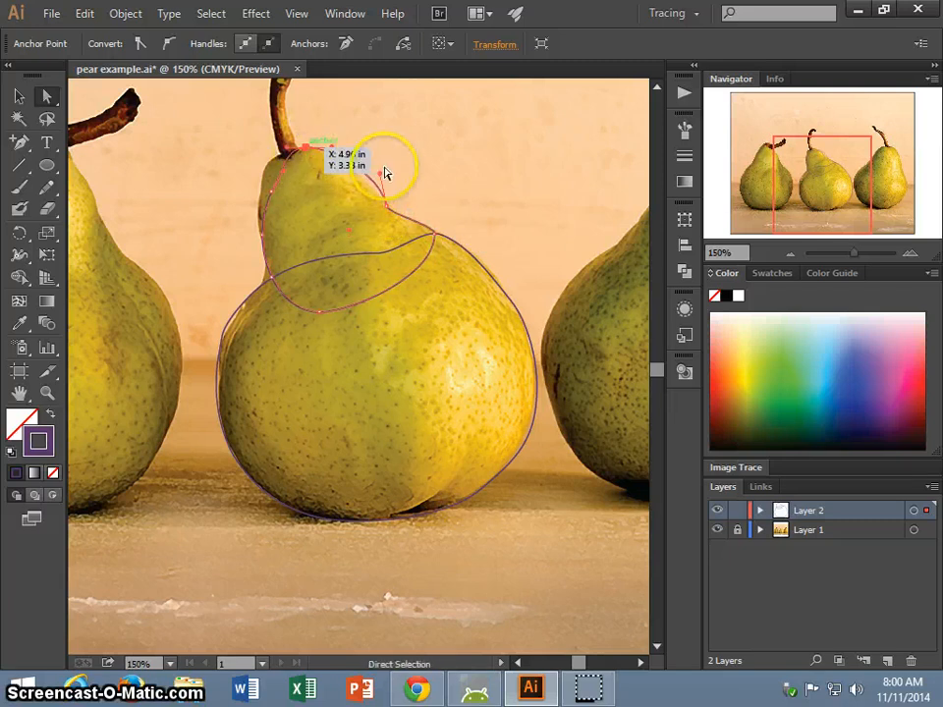
drag(381, 178, 343, 163)
drag(280, 180, 261, 237)
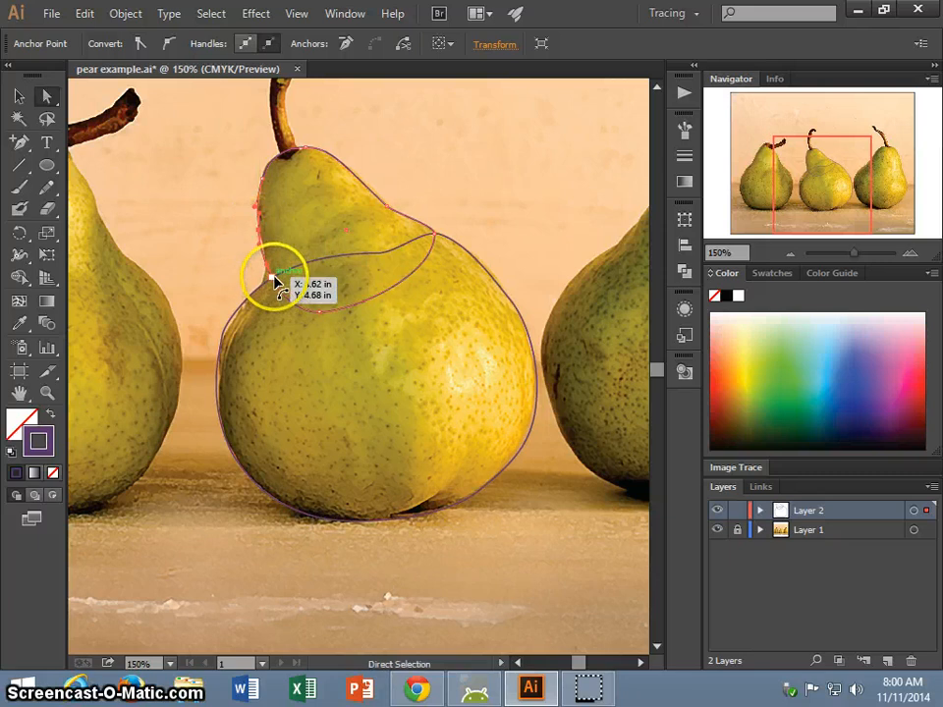
drag(275, 281, 251, 322)
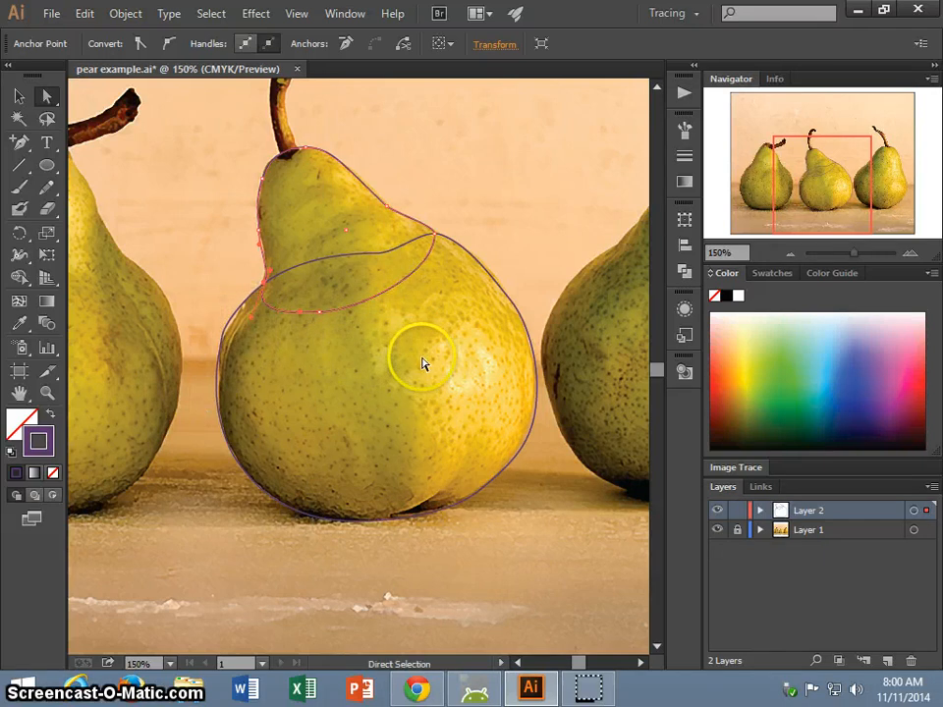
click(409, 485)
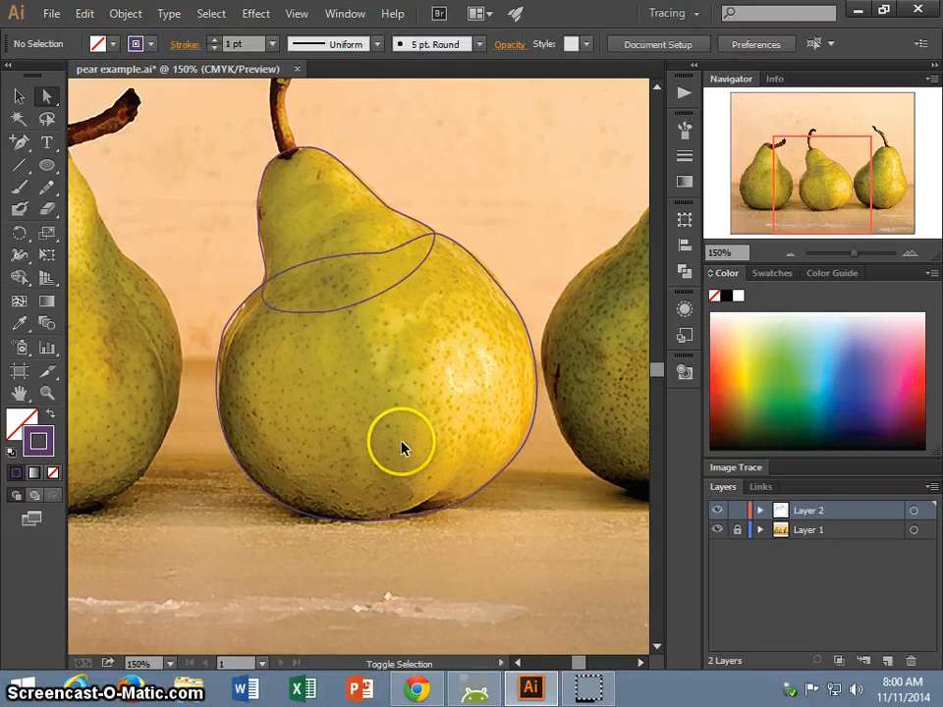
- Select both the neck and body outlines and merge them into one pear shape with the Pathfinder's Unite shape mode
key(ctrl+minus)
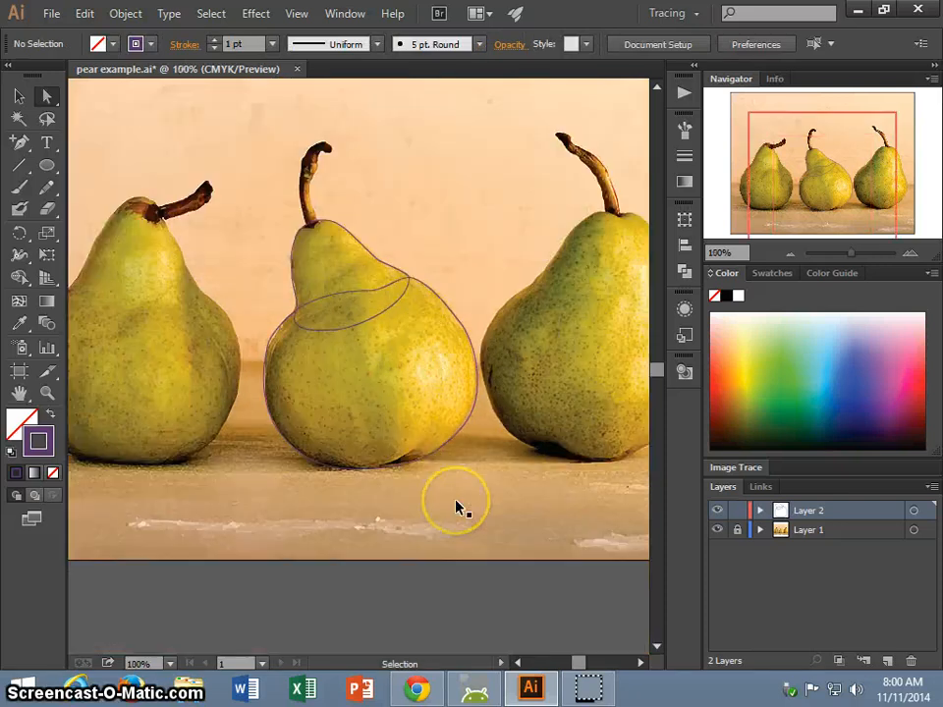
click(19, 98)
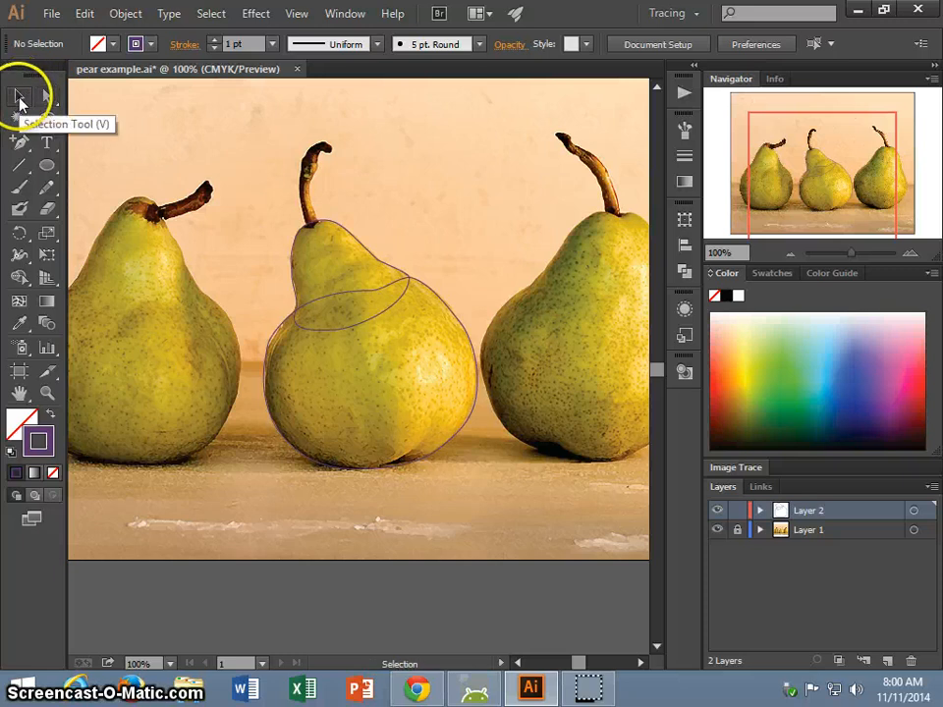
click(388, 267)
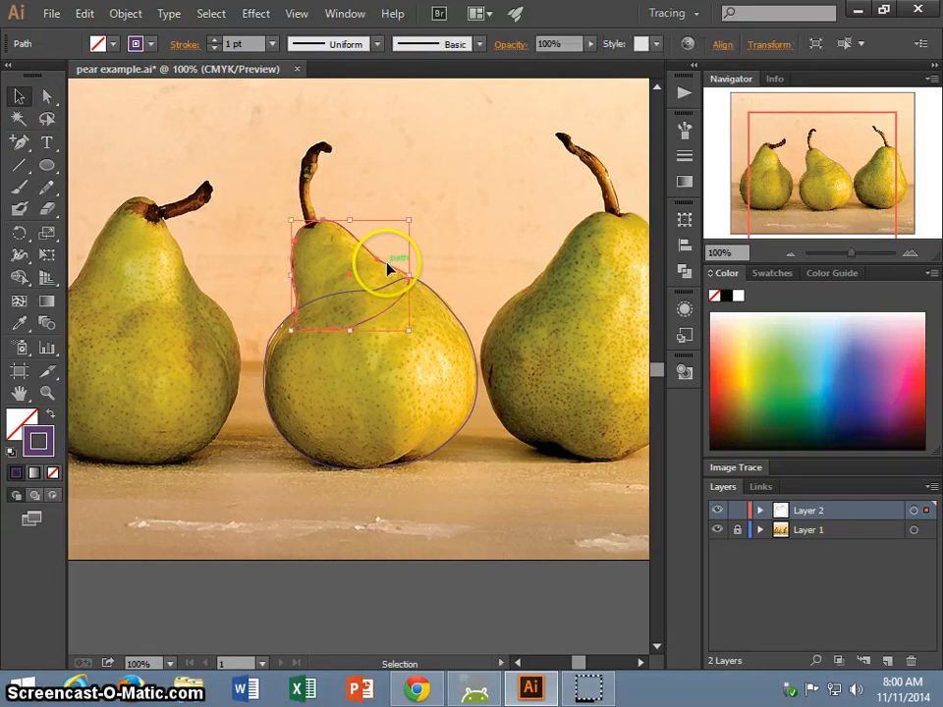
shift+click(463, 427)
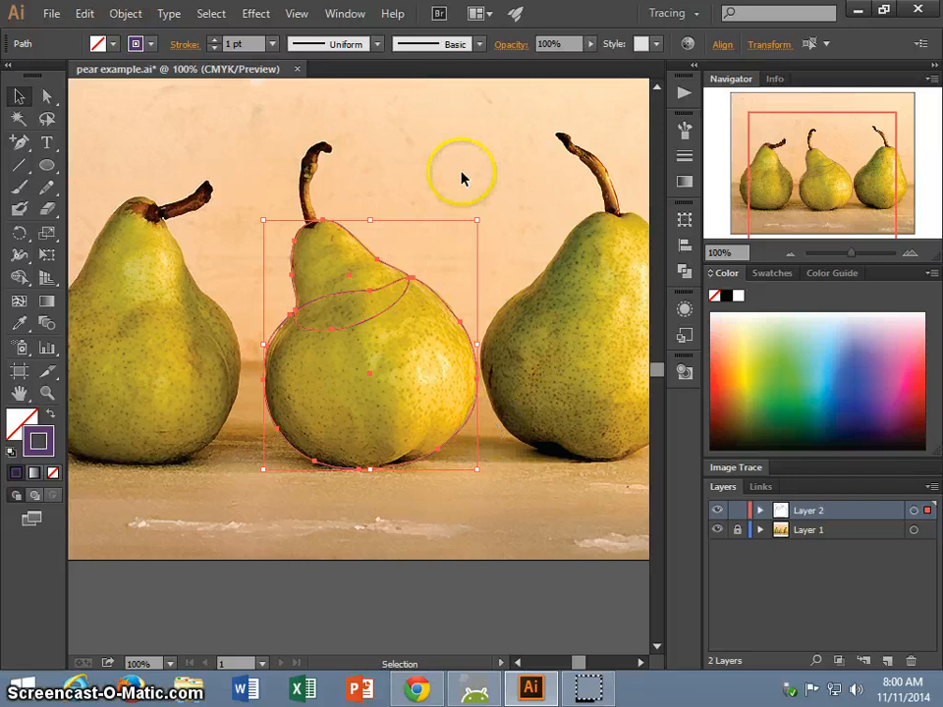
click(334, 14)
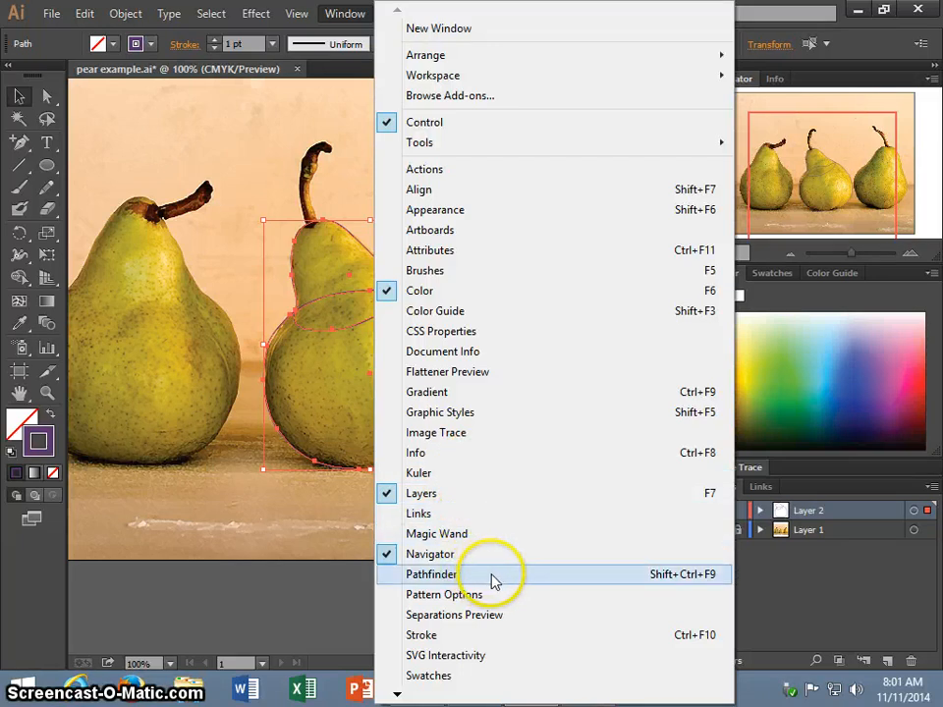
click(640, 580)
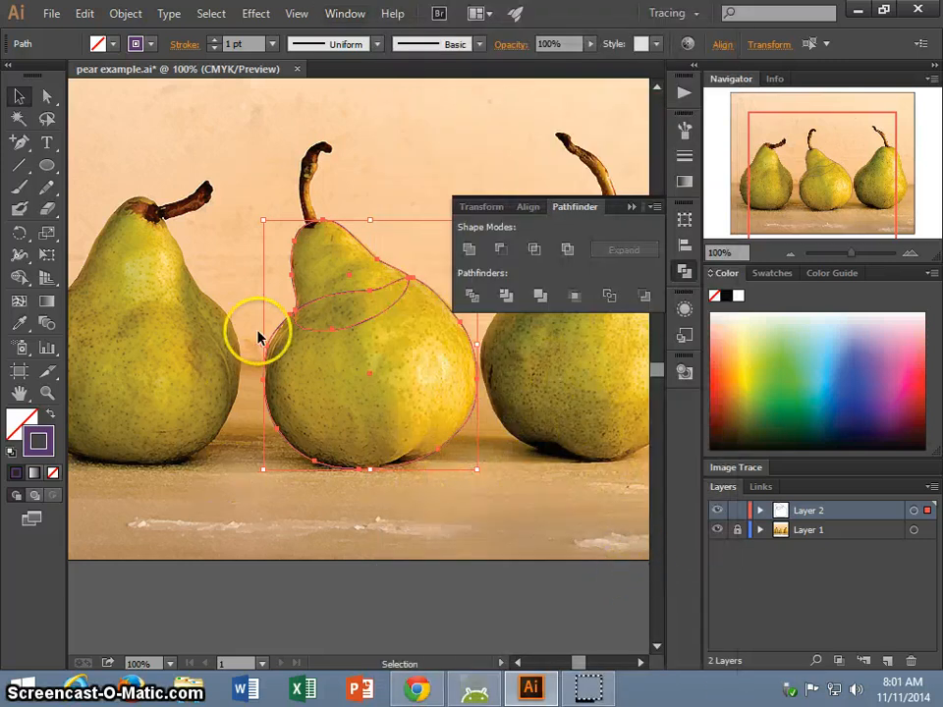
click(470, 250)
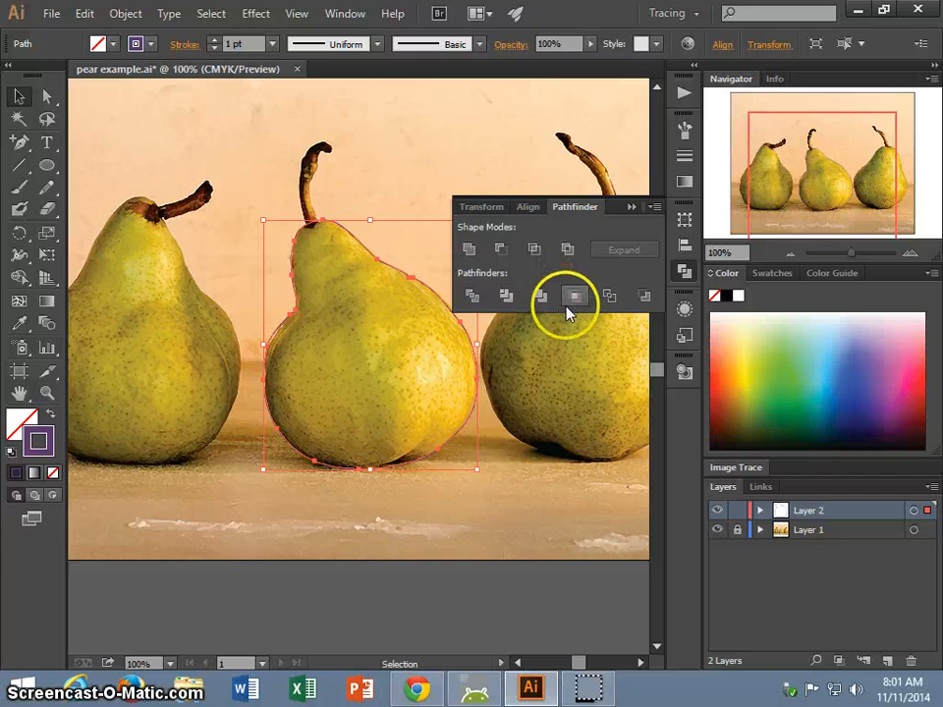
click(411, 267)
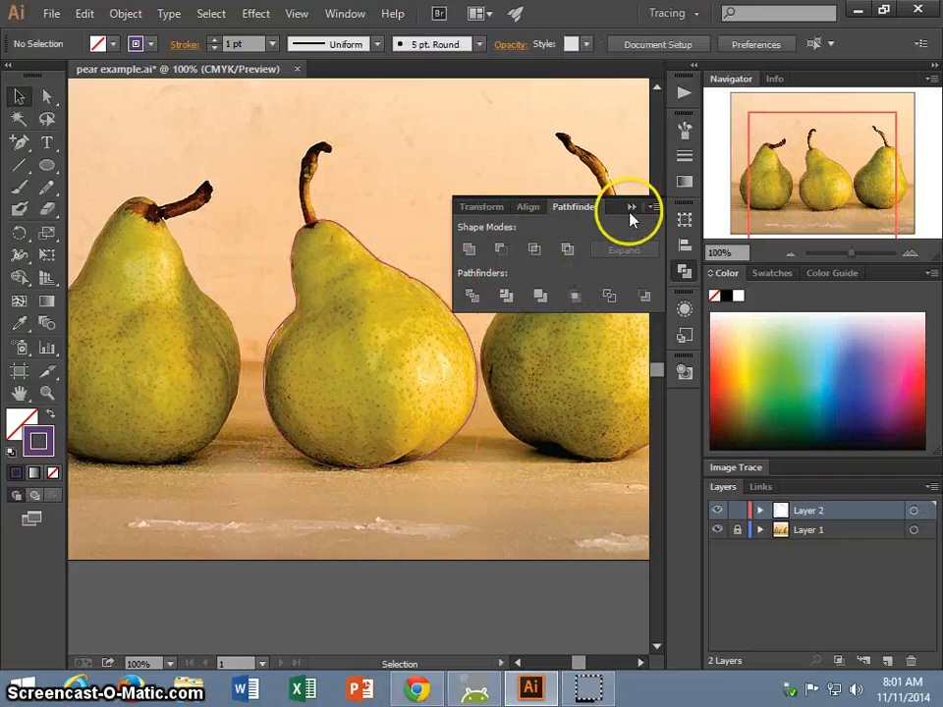
click(631, 207)
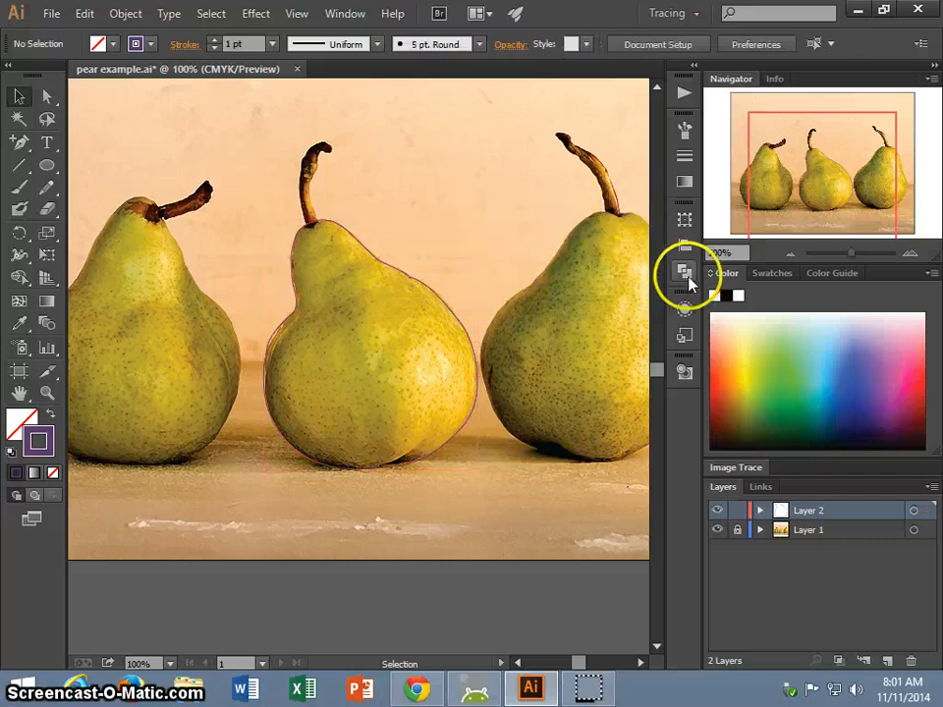